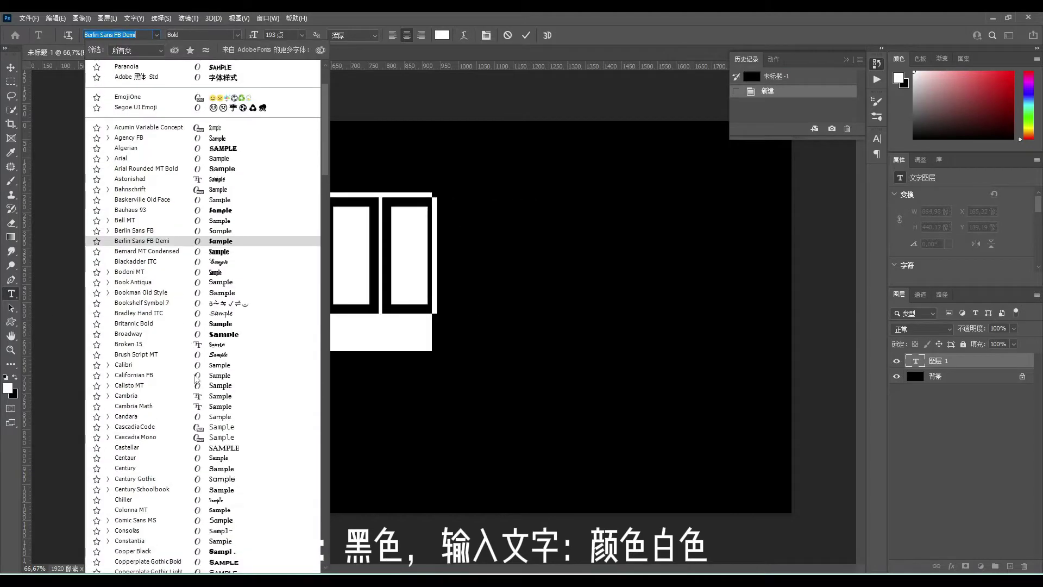
Set the text's font to 汉仪秦川漫书 and commit the text layer.
scroll(198, 377, down, 20)
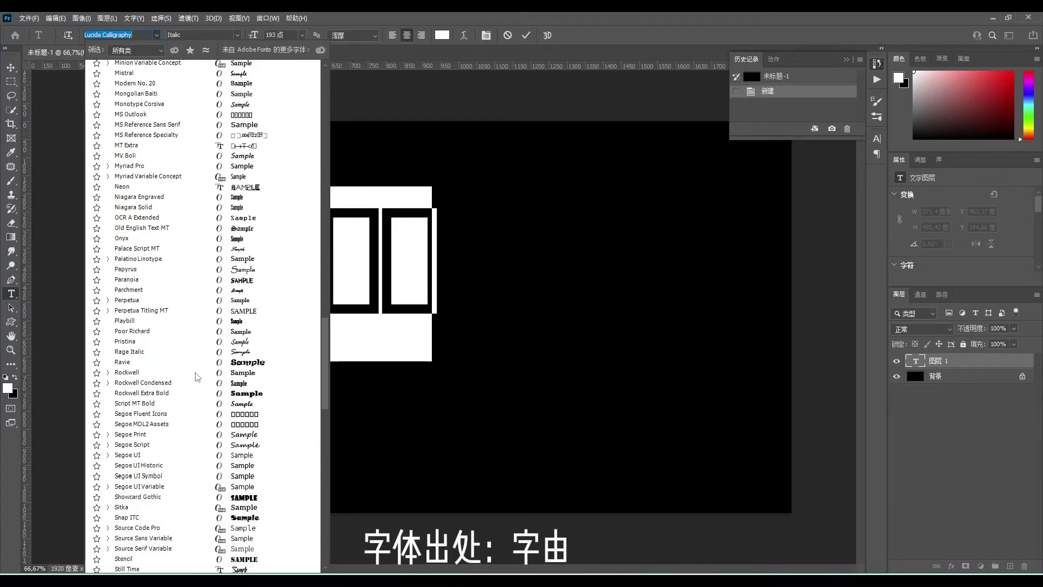
scroll(197, 377, down, 3)
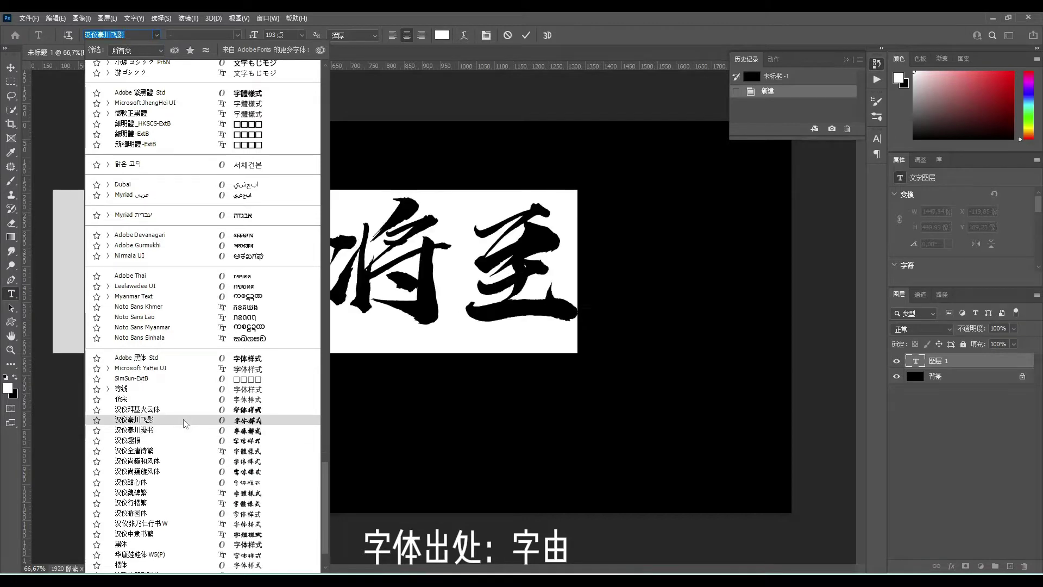
click(187, 430)
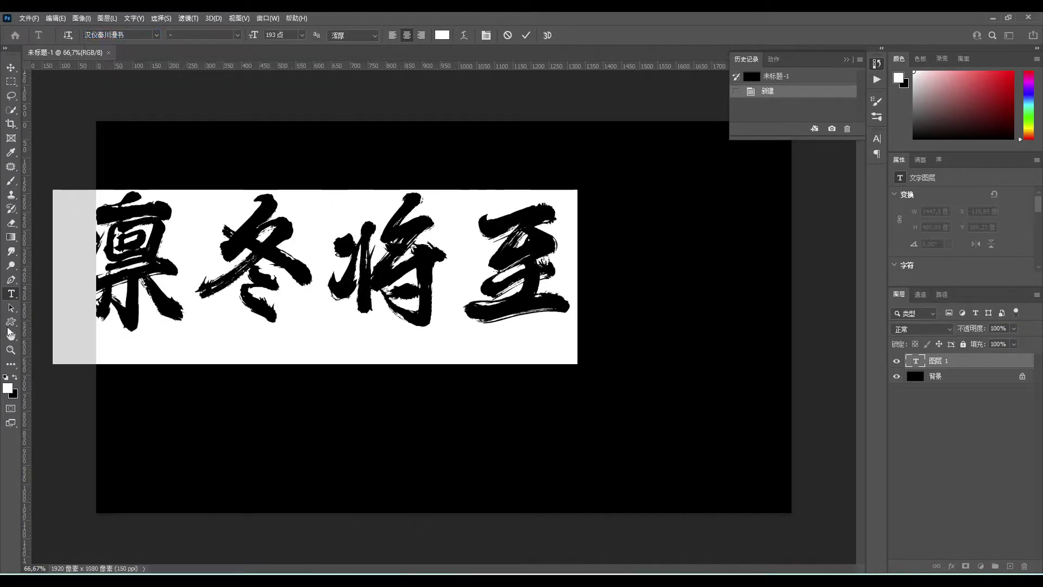
click(526, 36)
Centre the text layer horizontally and vertically on the whole canvas, then clear the selection.
key(v)
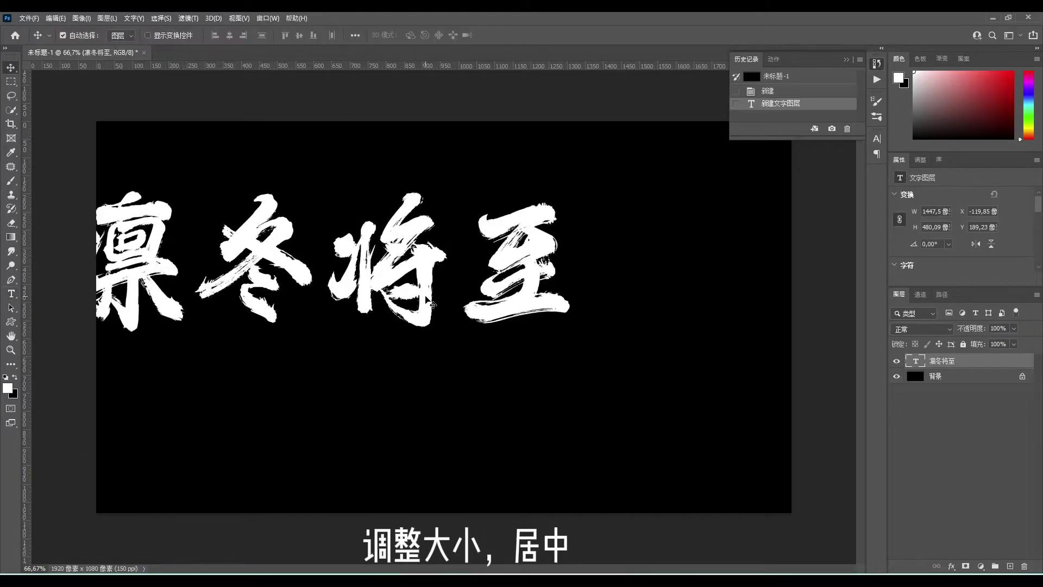
key(ctrl+a)
click(230, 35)
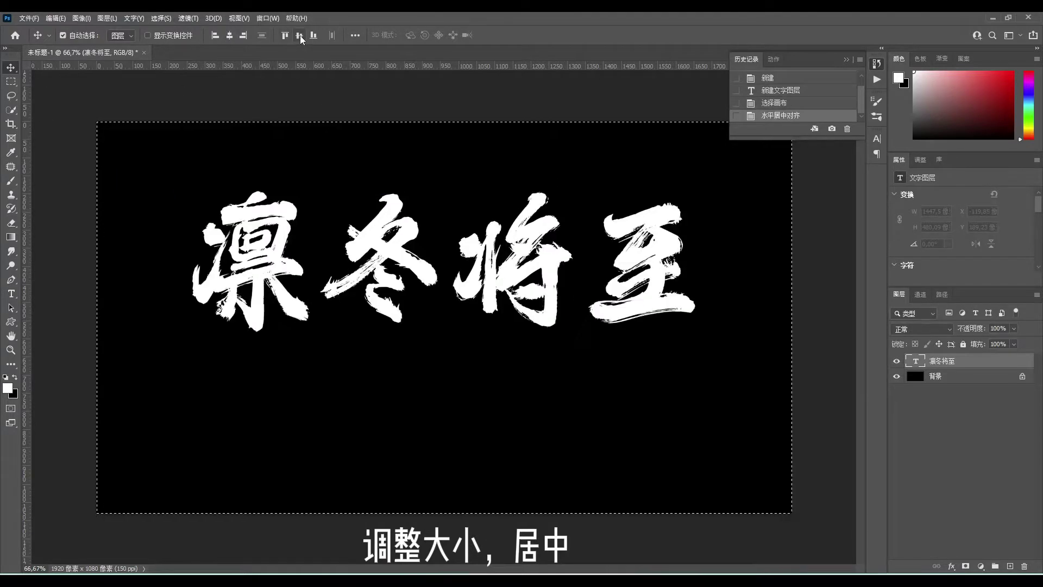
click(299, 36)
key(ctrl+d)
Enlarge the text proportionally with Free Transform to about 1716 px wide, keeping it within the canvas.
key(ctrl+t)
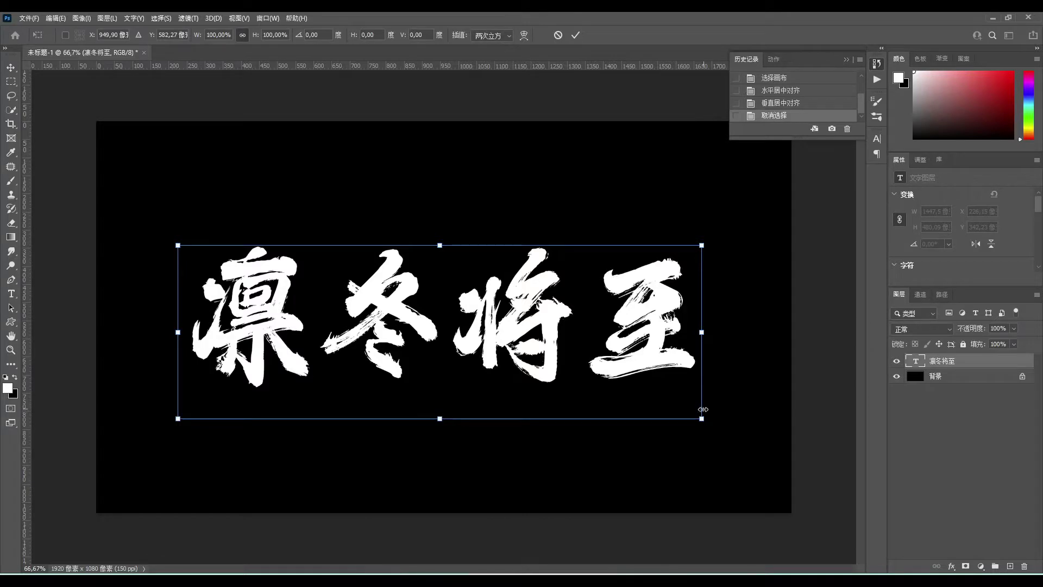
drag(703, 409, 779, 442)
drag(707, 369, 676, 369)
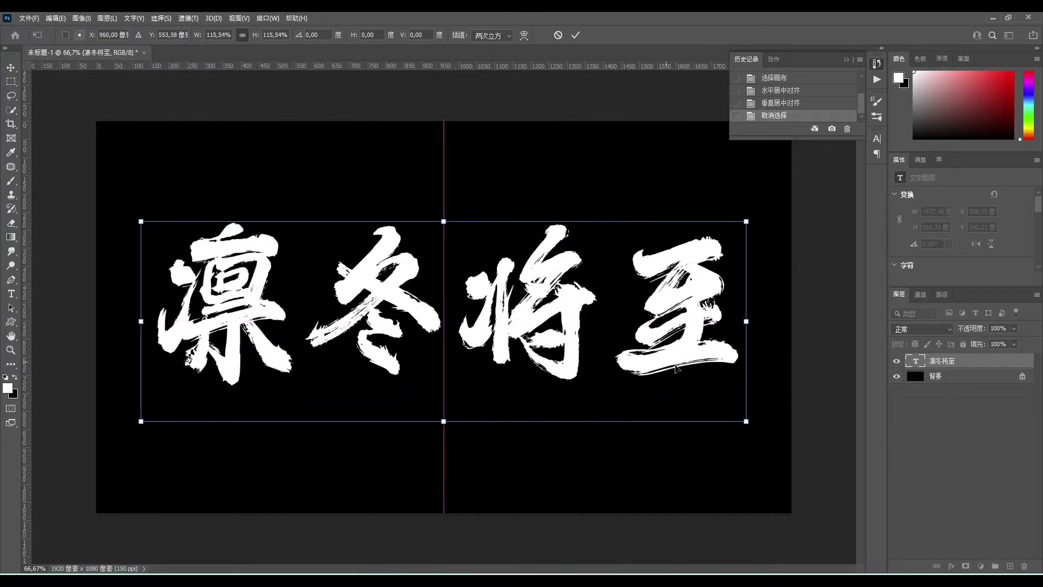
drag(746, 421, 761, 433)
click(575, 36)
Realign the enlarged text to the canvas centre on both axes and deselect.
key(ctrl+a)
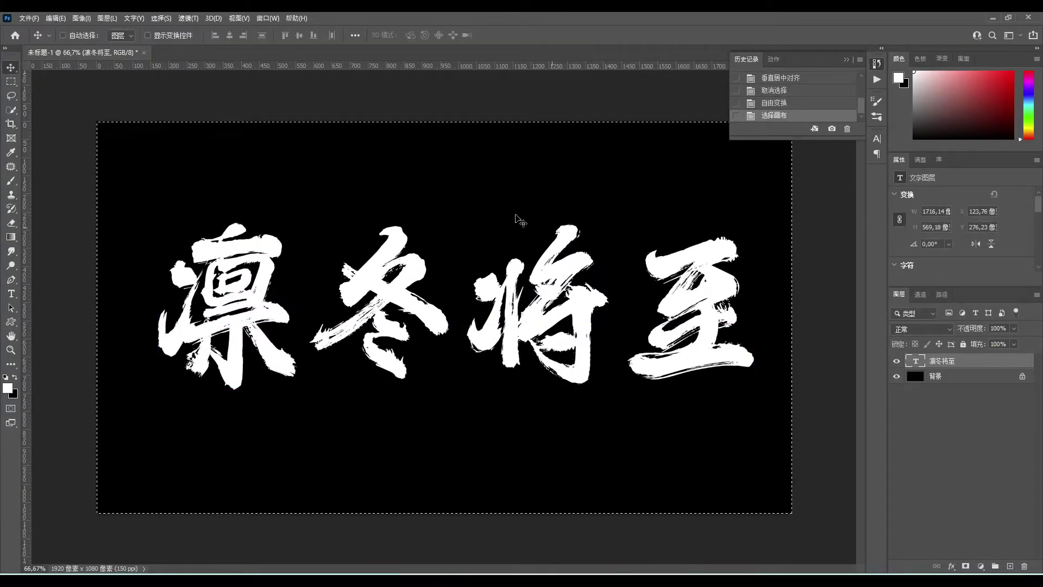
click(229, 35)
click(299, 35)
key(ctrl+d)
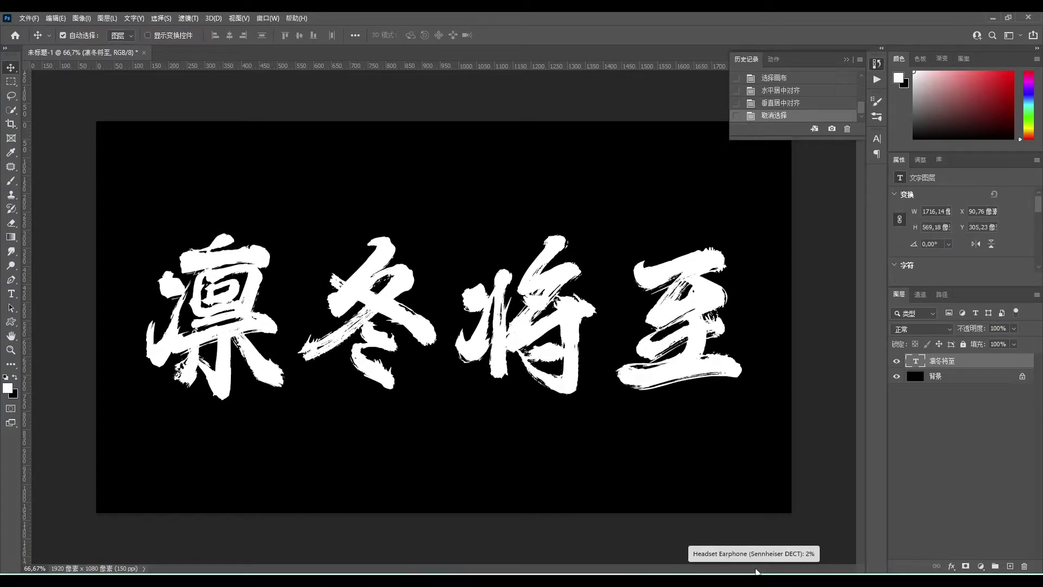
Merge the text layer with the background, duplicate the merged layer, and hide the original background.
shift+click(956, 376)
key(ctrl+e)
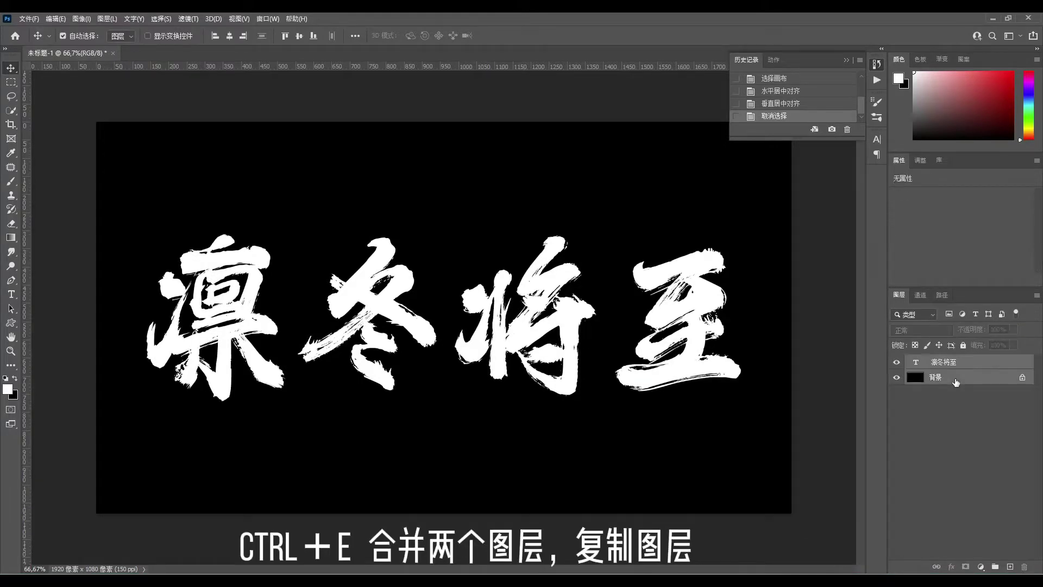
key(ctrl+j)
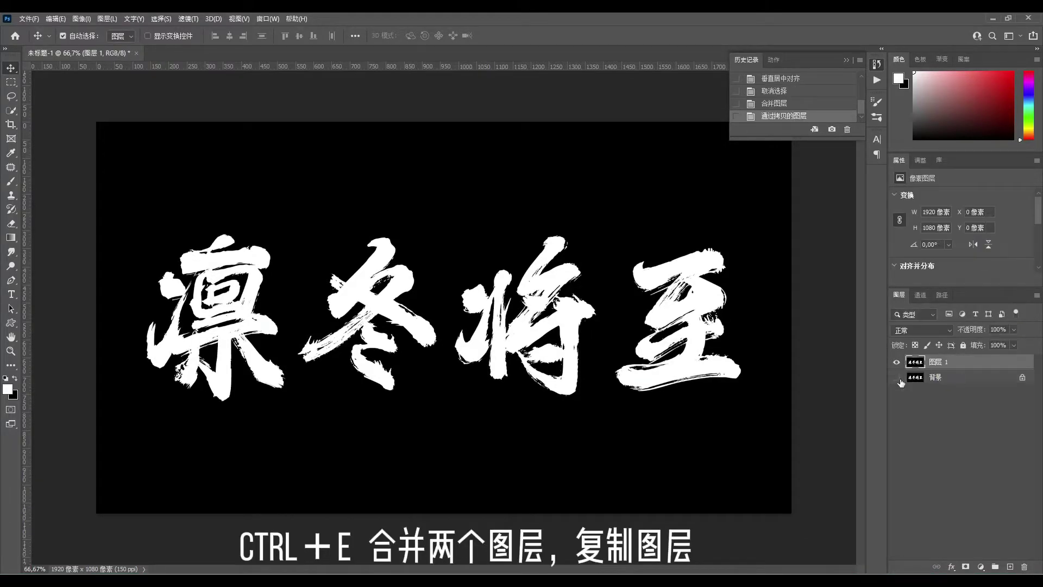
click(898, 378)
Apply the Crystallize filter to the duplicated text layer with a cell size of 5.
click(184, 19)
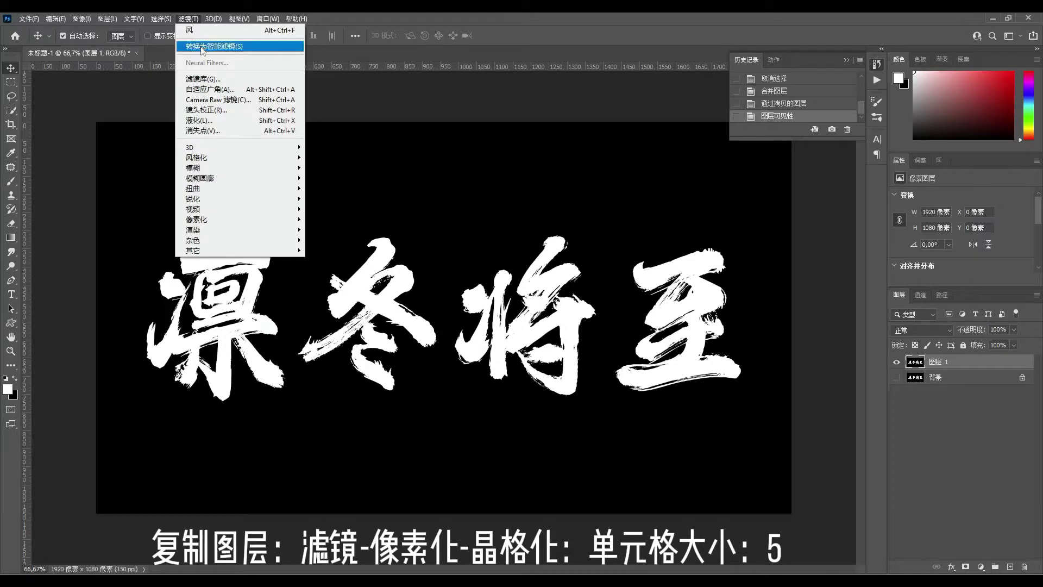
mouse_move(232, 161)
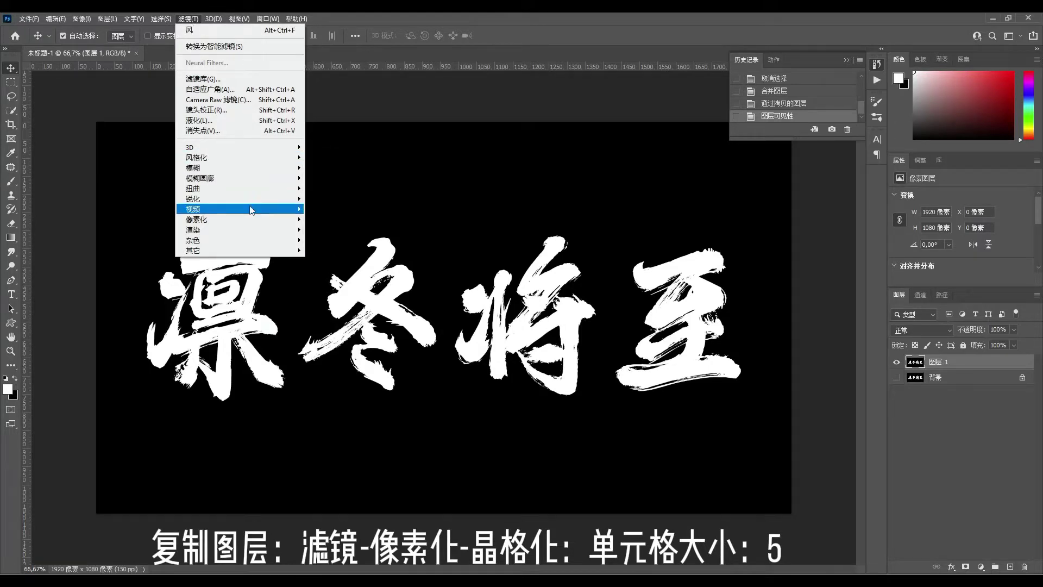
mouse_move(256, 219)
click(327, 250)
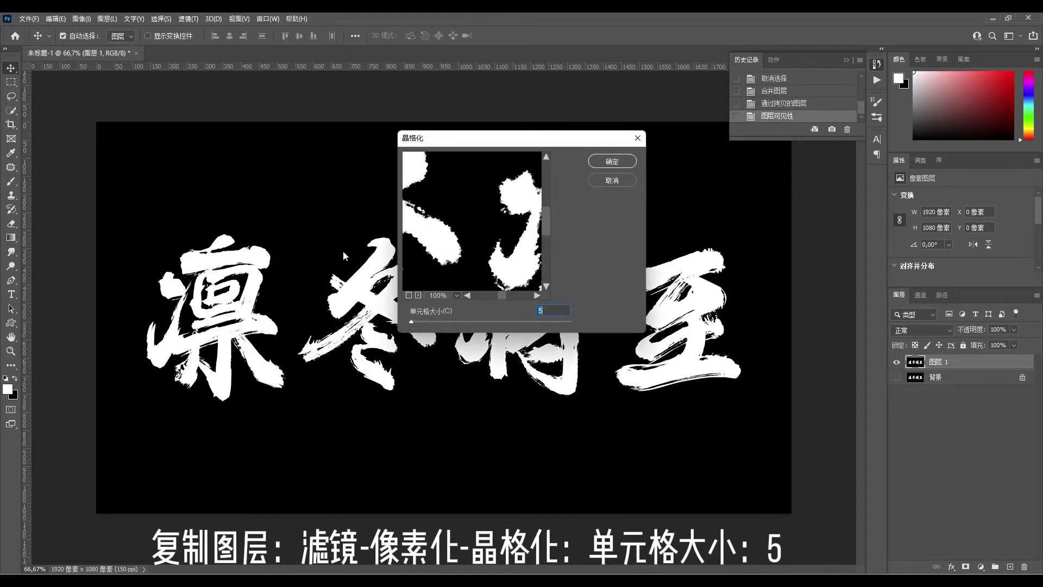
click(614, 162)
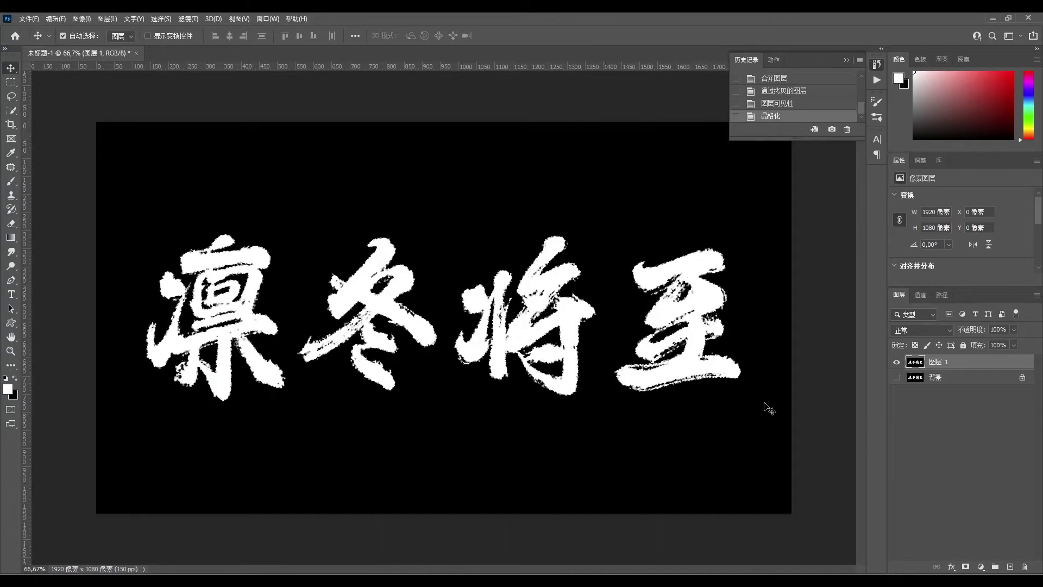
Load the RGB channel as a selection and save that selection as a new channel named "text".
click(920, 294)
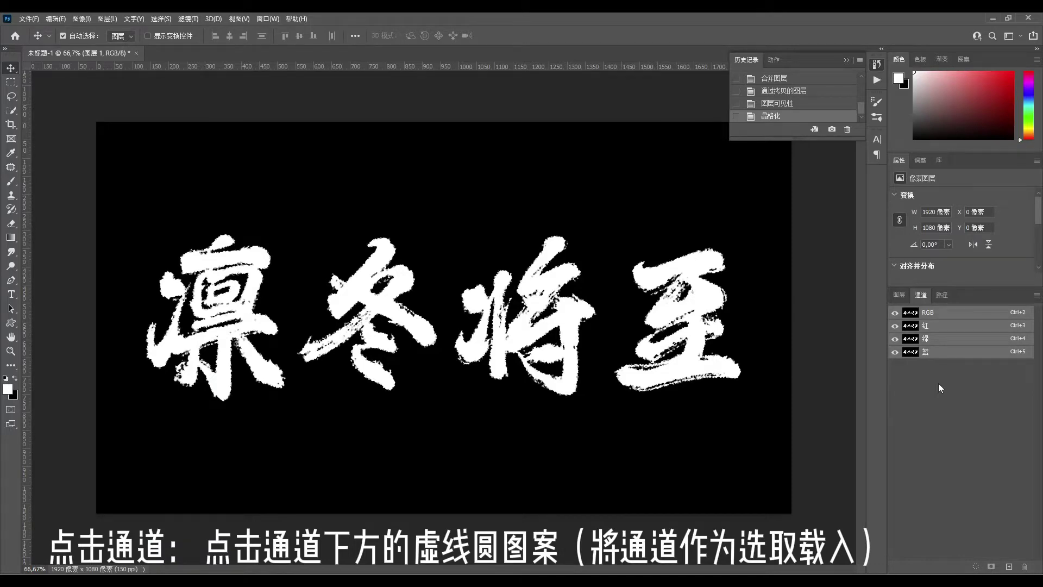
click(976, 566)
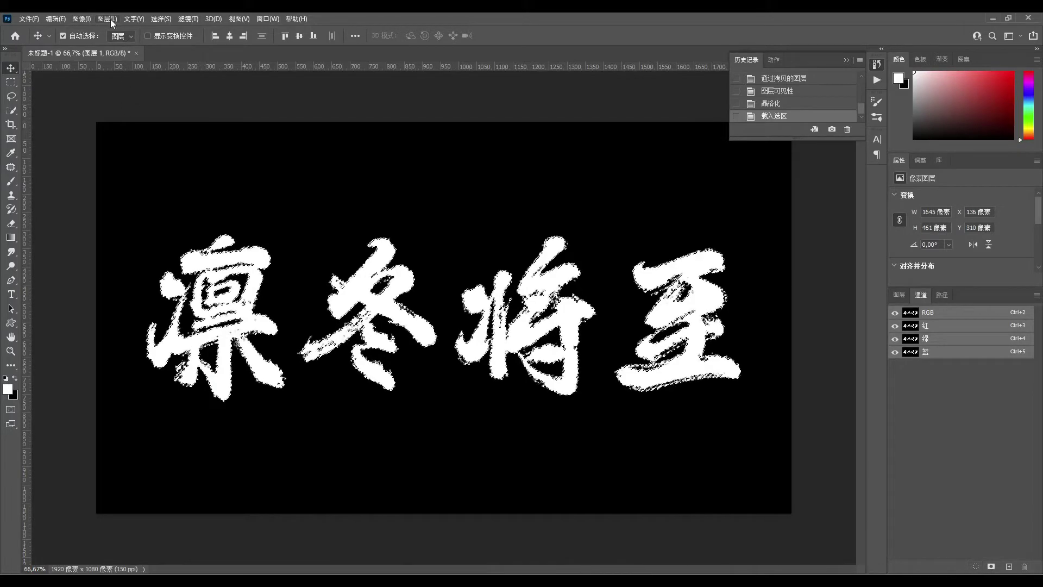
click(166, 19)
click(201, 267)
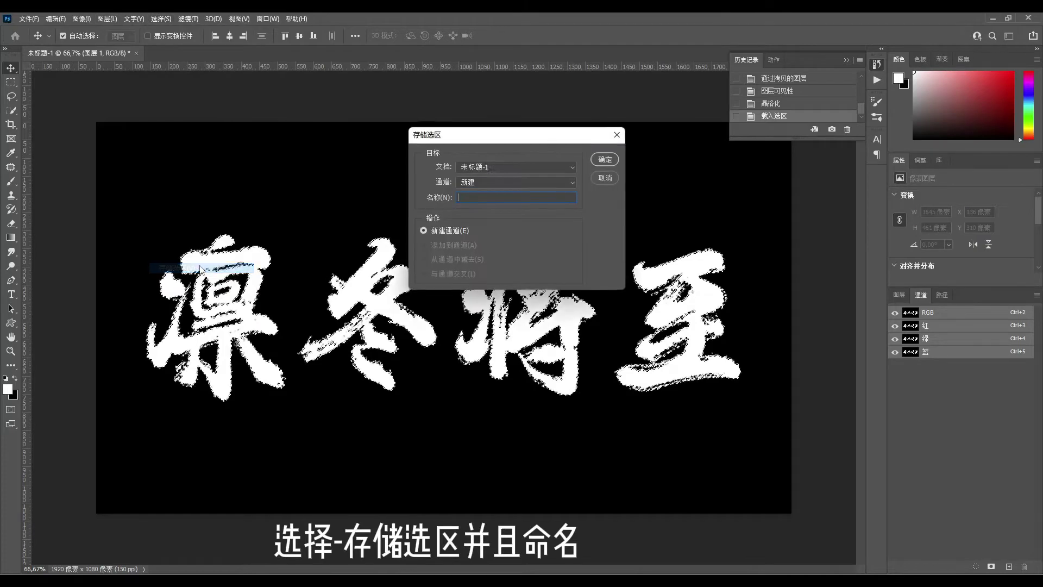
text(text)
click(605, 160)
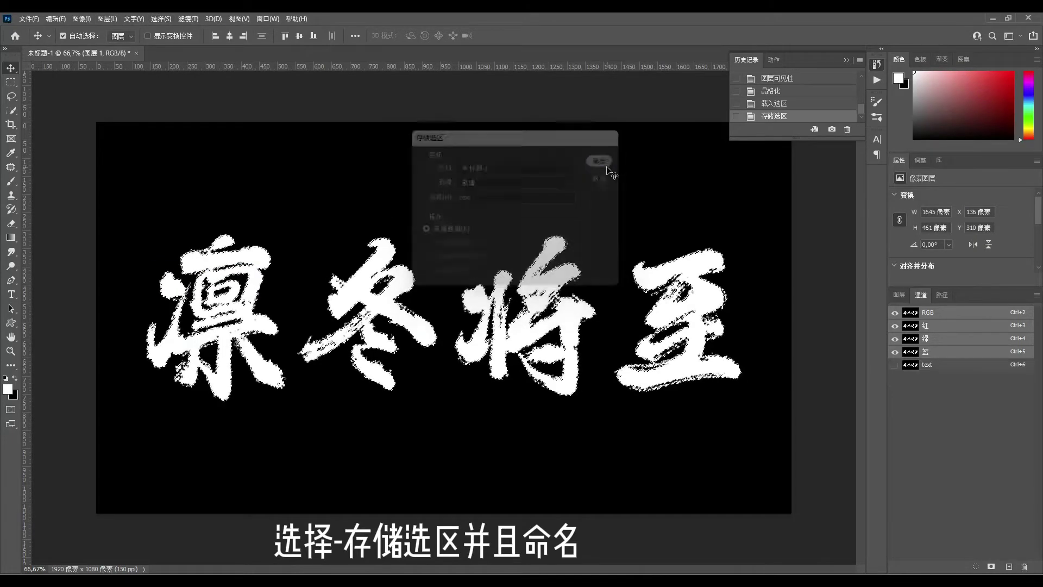
Return to the layers and rotate the canvas 90° clockwise.
click(899, 295)
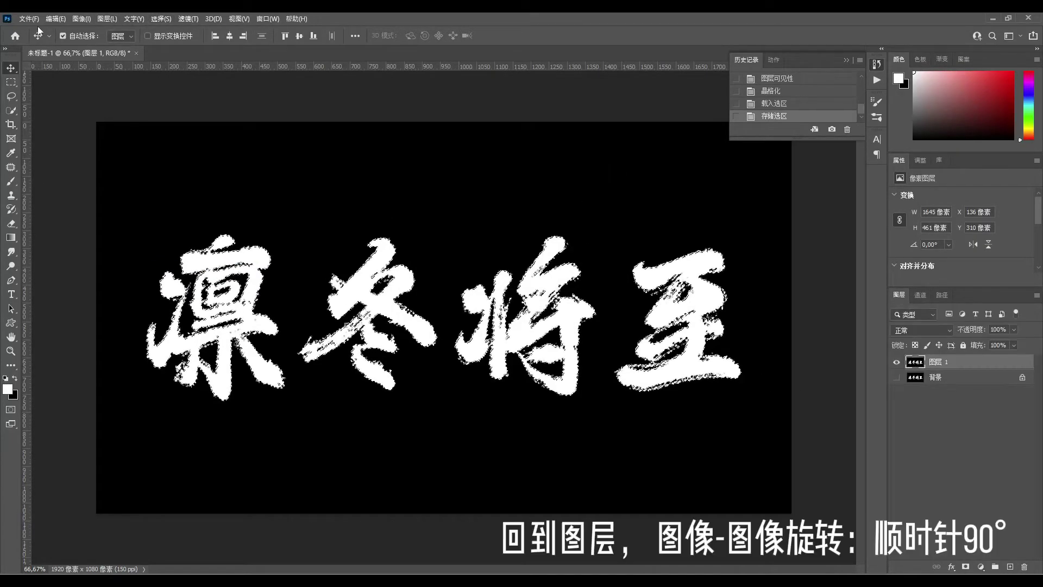
click(81, 19)
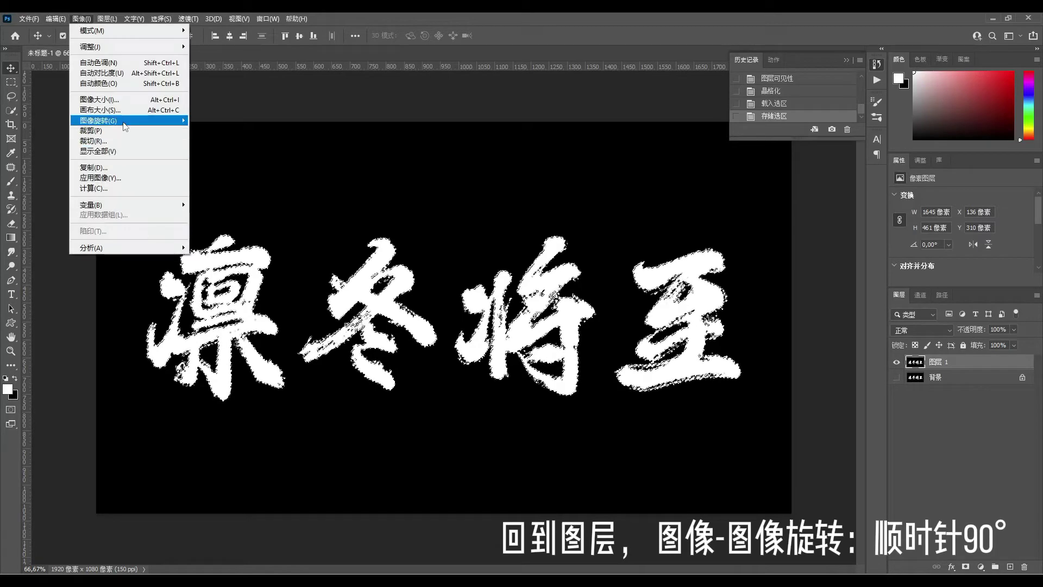
mouse_move(125, 123)
click(210, 131)
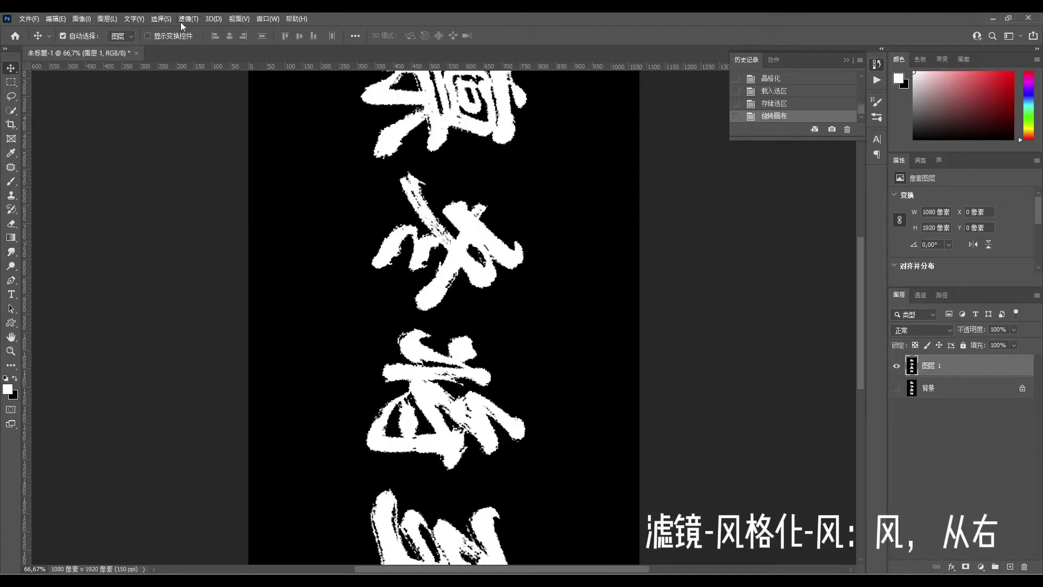
Apply the Wind filter three times to the rotated text layer, using the Wind method from the right.
click(183, 20)
mouse_move(234, 157)
click(321, 181)
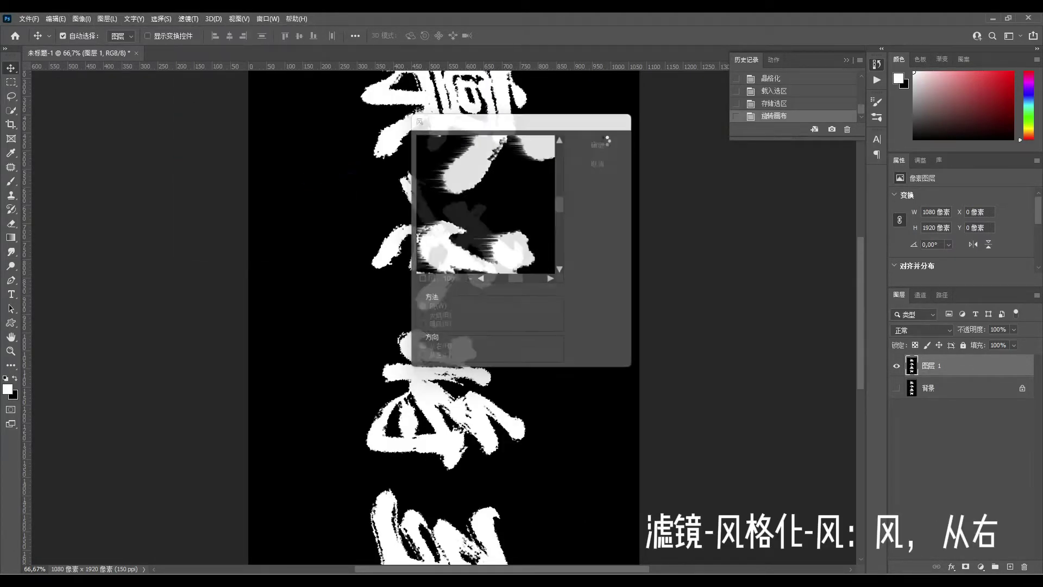
key(Return)
click(188, 18)
click(218, 26)
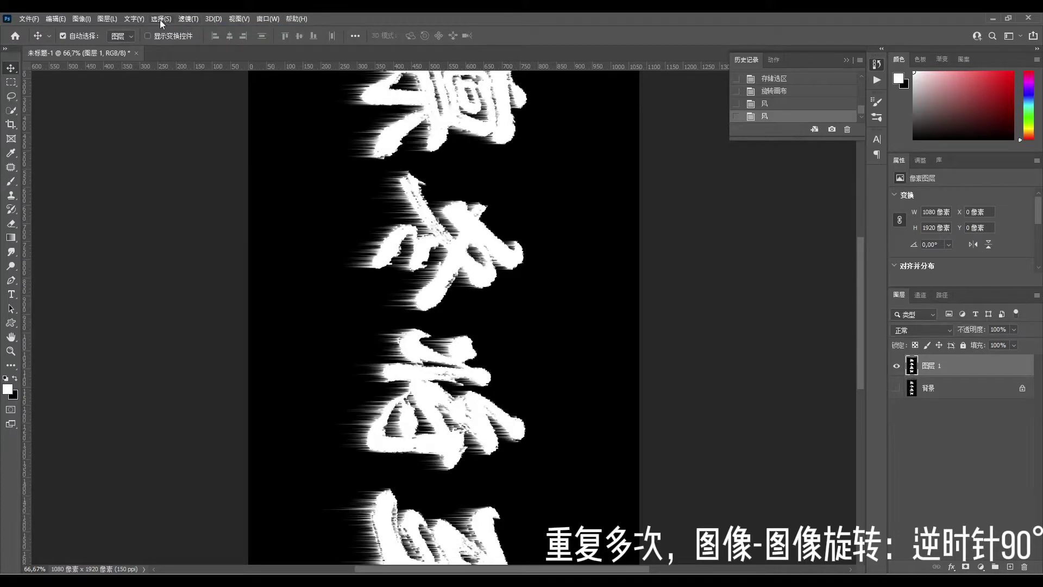
click(188, 18)
click(212, 26)
Rotate the canvas 90° counterclockwise so the text is horizontal again.
click(81, 19)
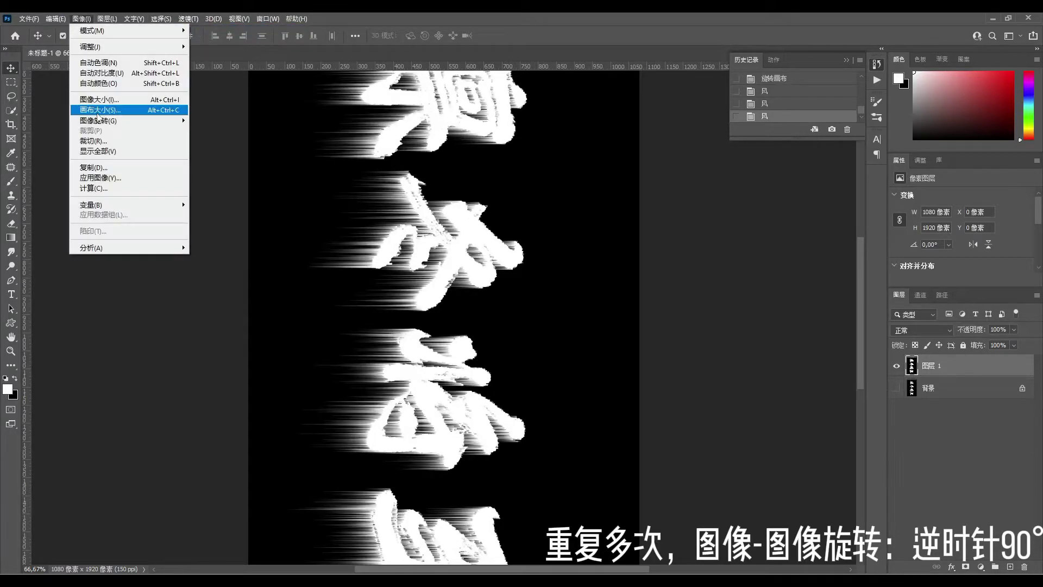
mouse_move(101, 120)
click(218, 141)
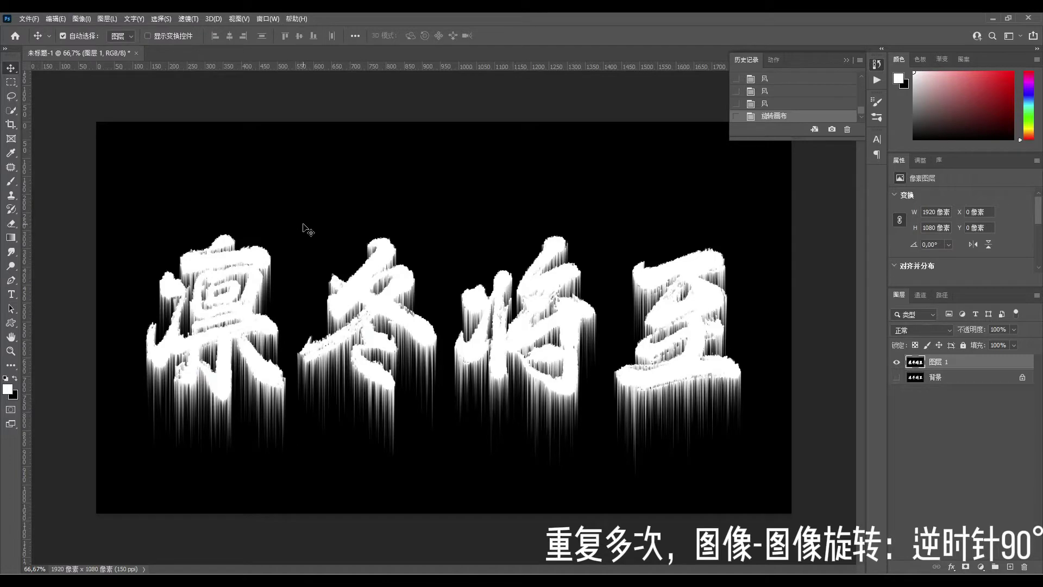
Crystallize the wind-streaked text layer with a cell size of 5.
click(189, 19)
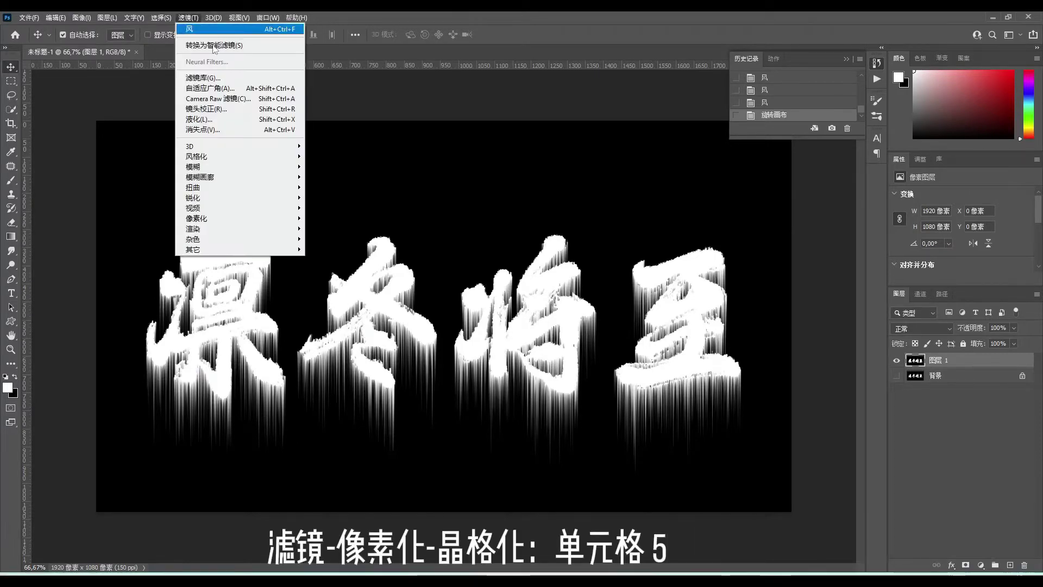
mouse_move(270, 165)
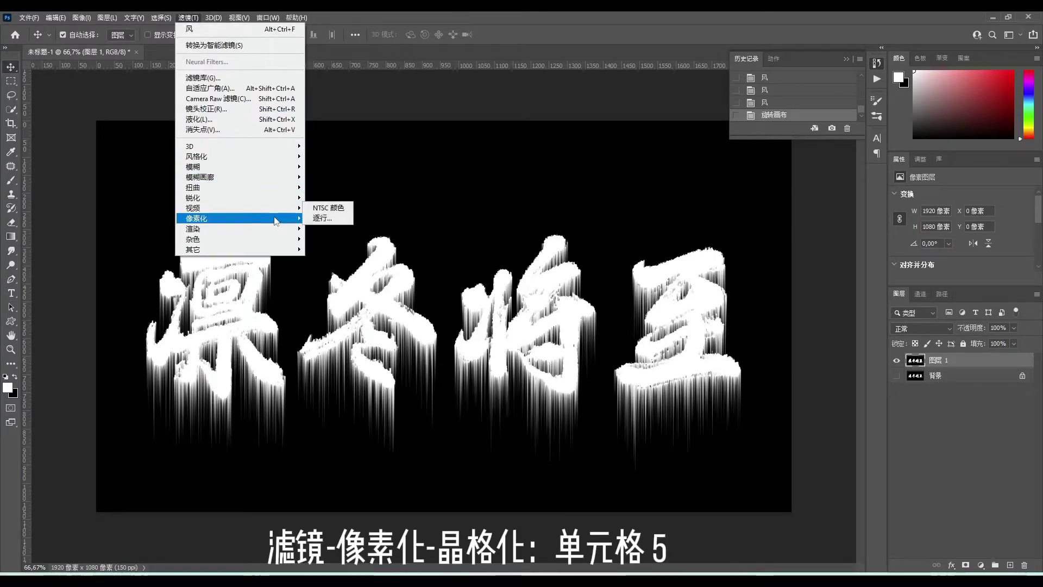
mouse_move(285, 218)
click(331, 248)
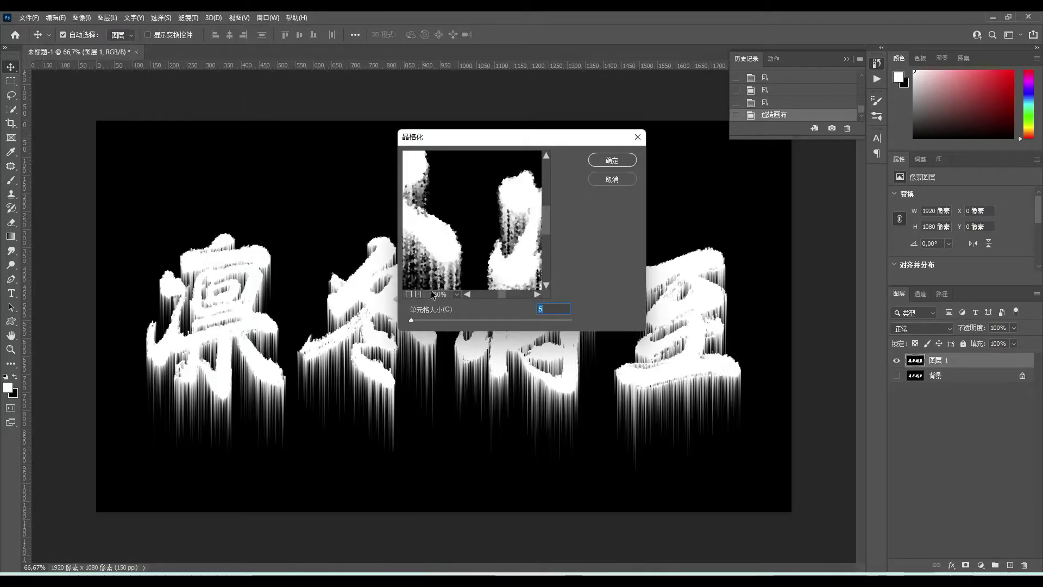
key(Return)
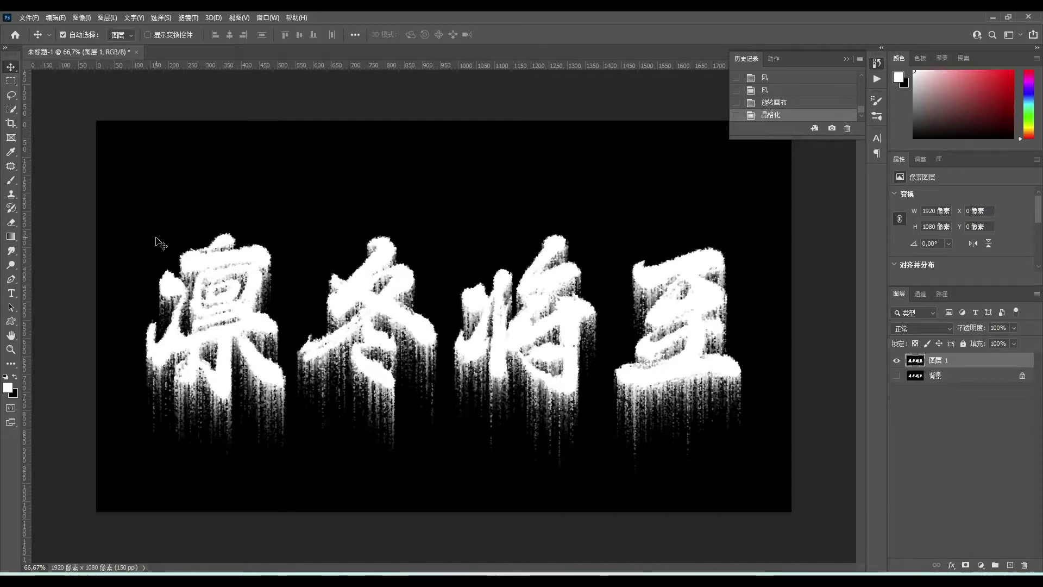
Load the RGB channel of the streaked text as a selection and return to the layers.
click(920, 294)
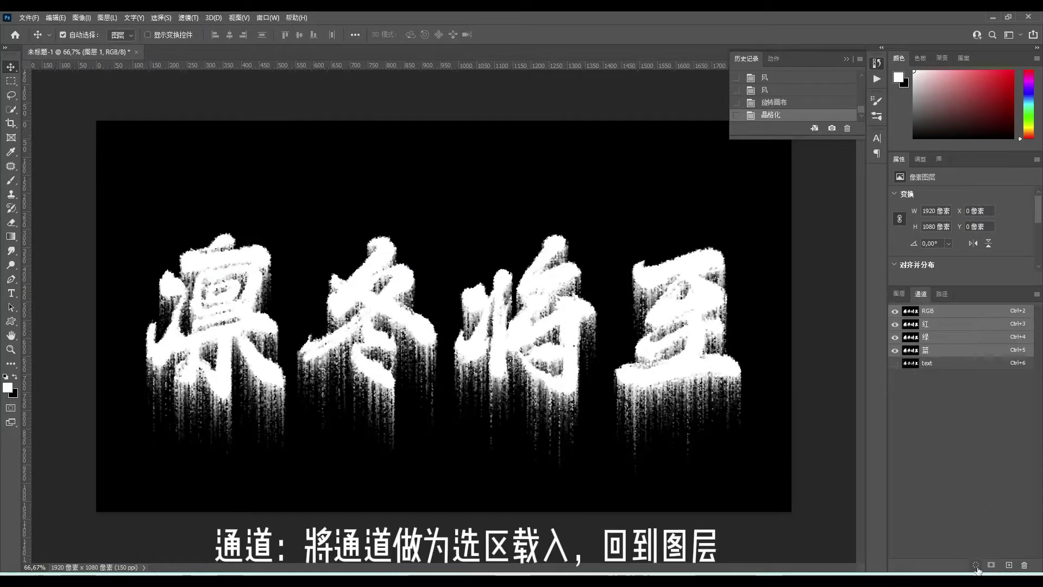
click(978, 568)
click(899, 293)
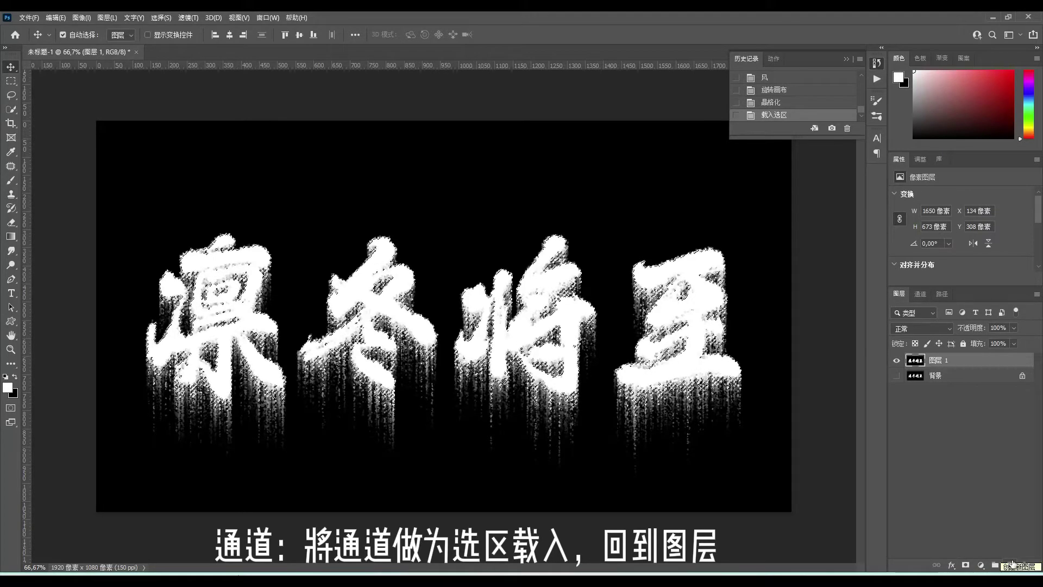
Create a new layer above the streaked text, fill the selection with white, and deselect.
click(1011, 566)
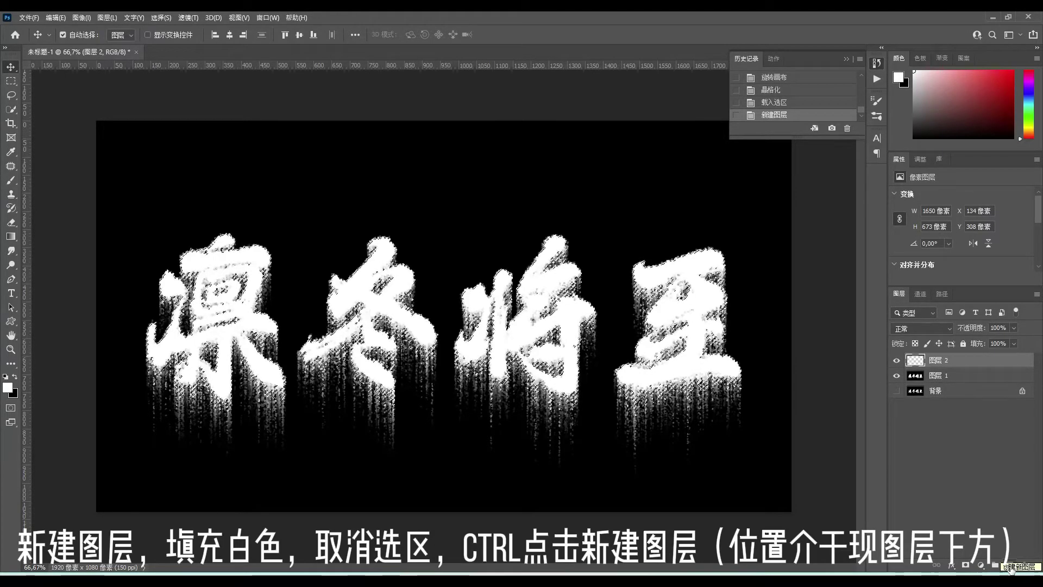
key(alt+Delete)
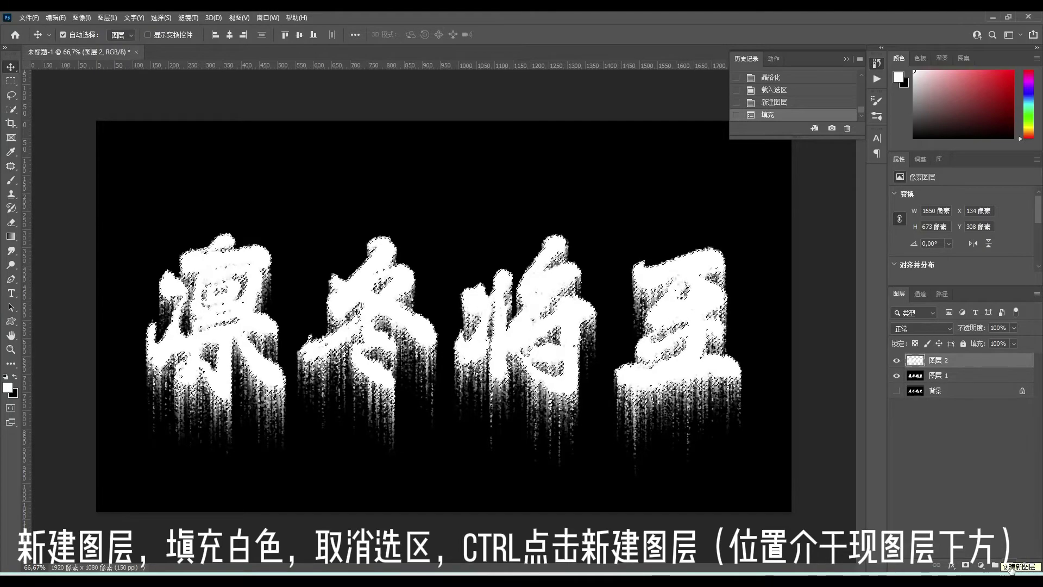
key(ctrl+d)
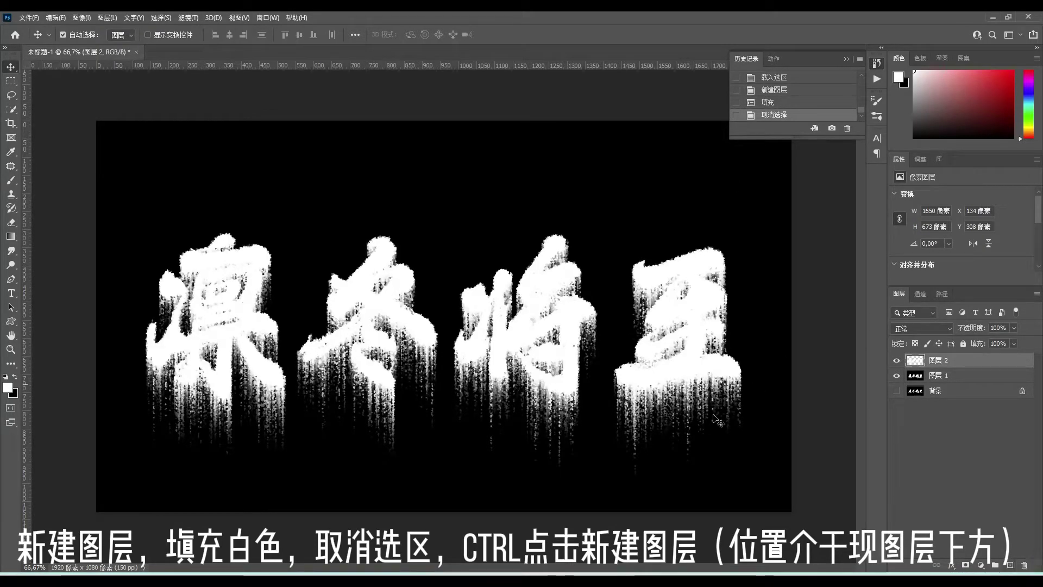
Create a new layer directly beneath the white text layer and fill it with black.
ctrl+click(1010, 566)
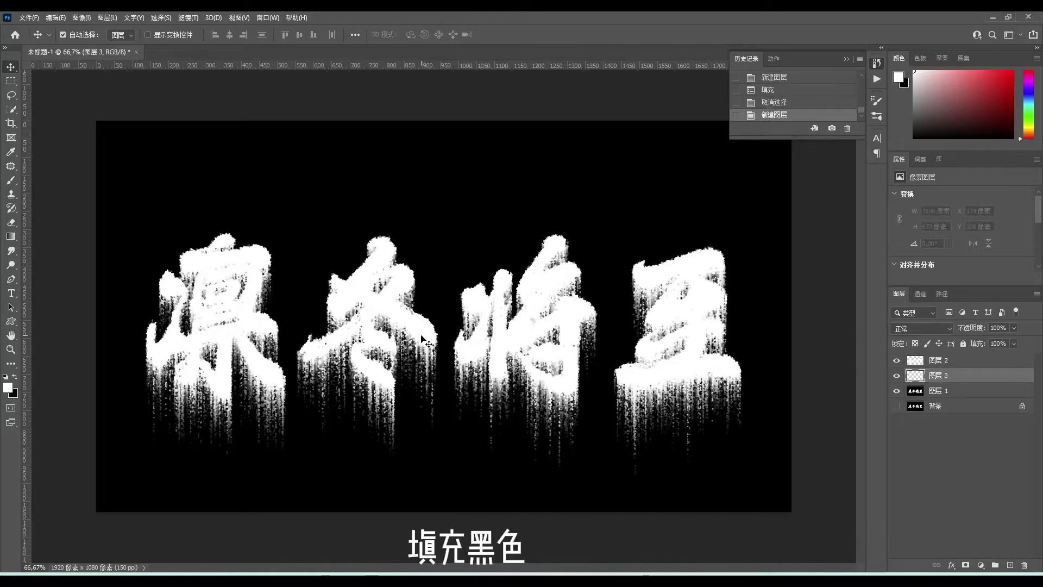
key(ctrl+BackSpace)
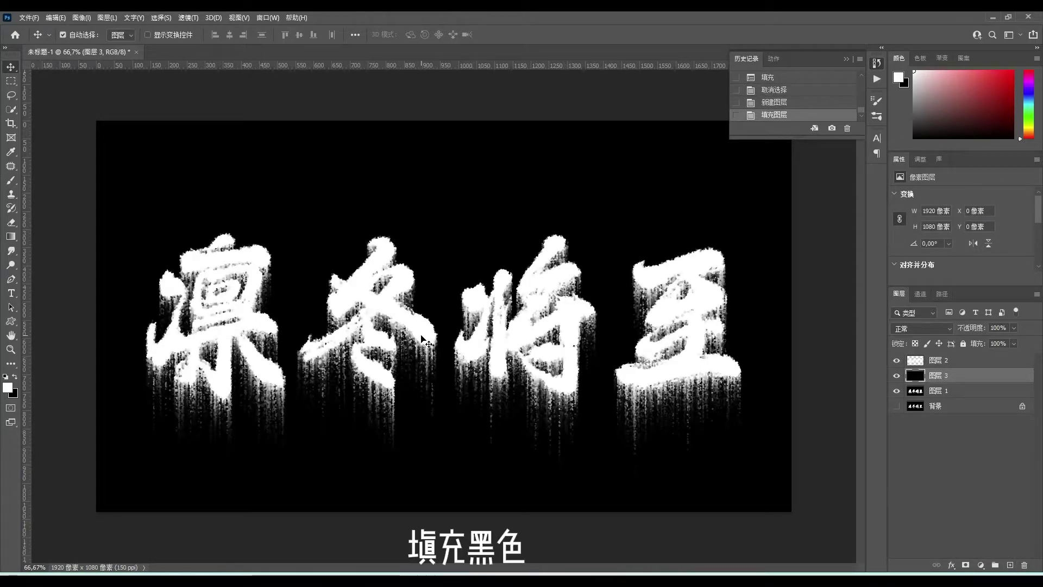
Add an Inner Glow to the white text layer with Dissolve blend mode and the light blue color 74c7fb.
double_click(978, 363)
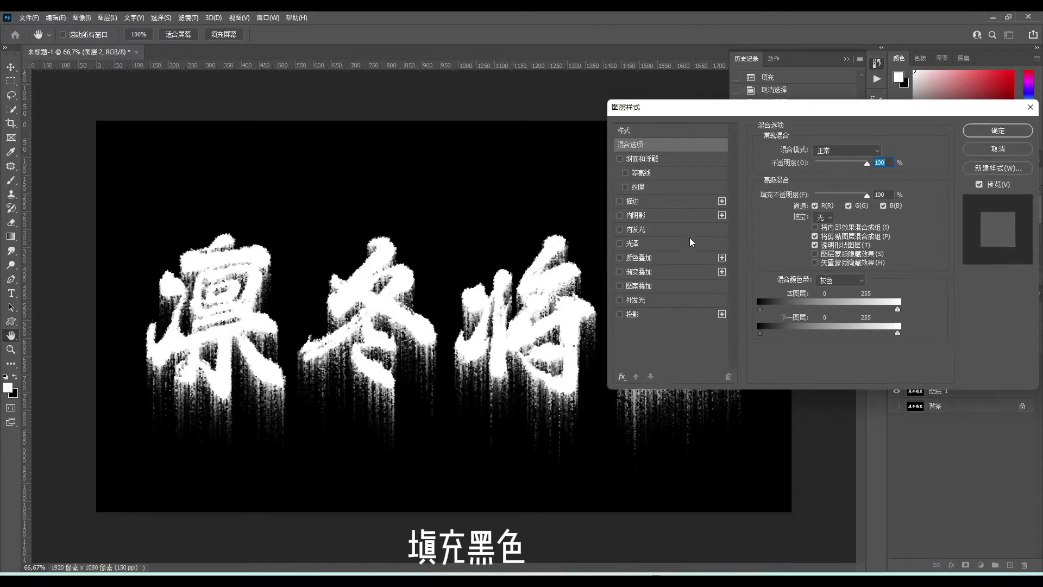
click(686, 232)
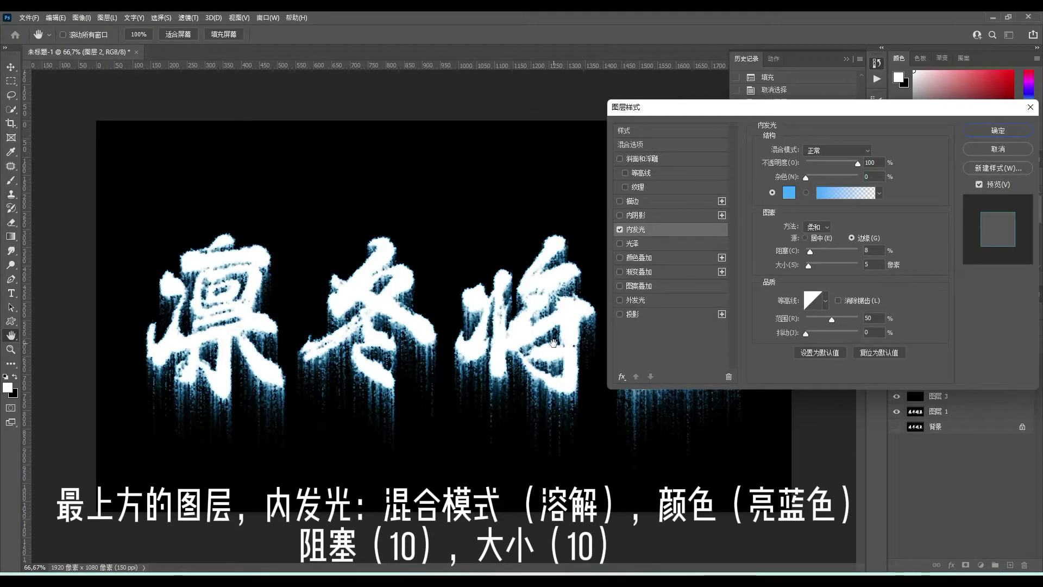
click(837, 150)
click(826, 162)
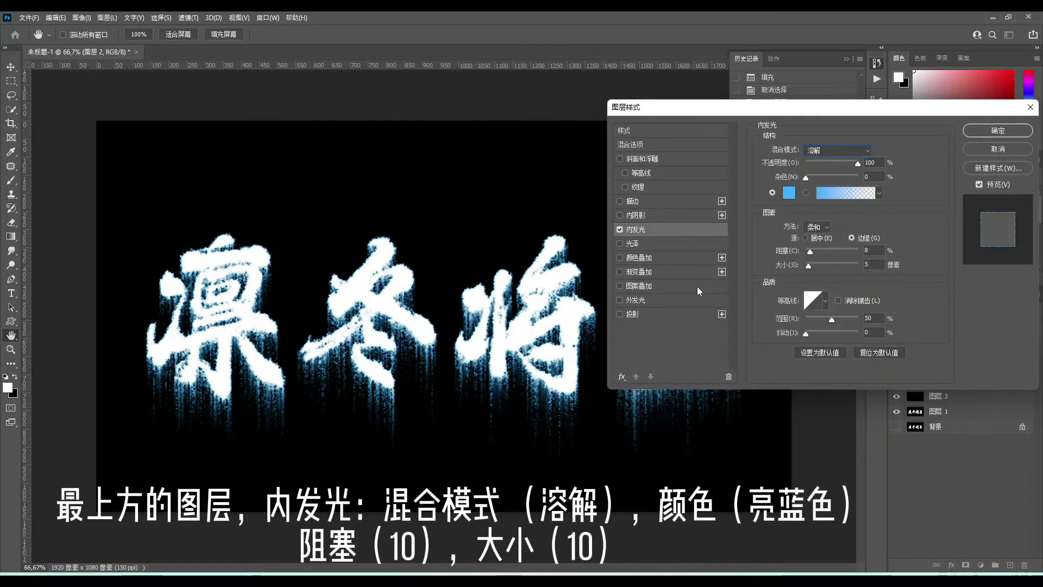
click(789, 193)
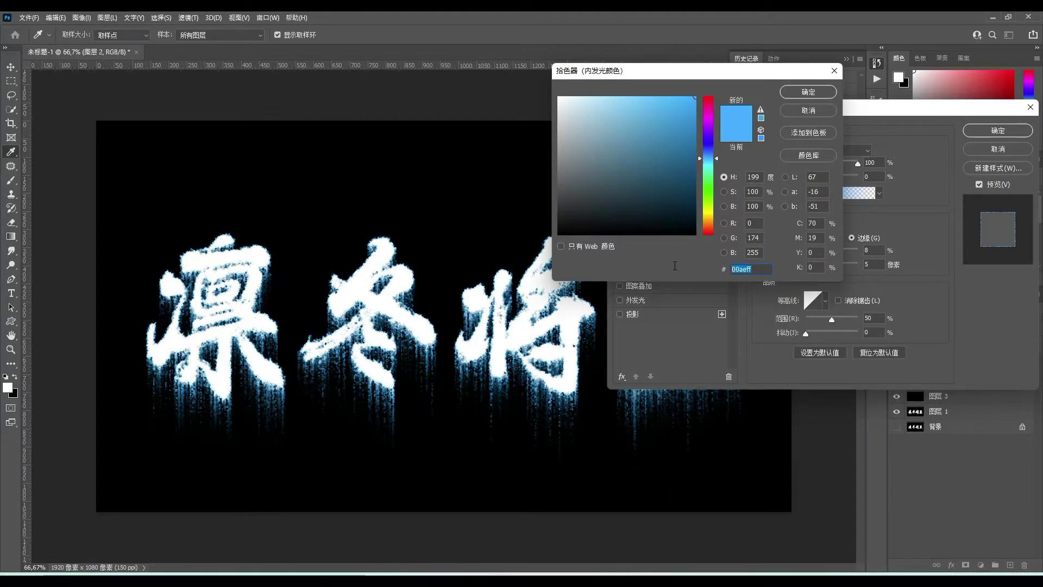
text(74c)
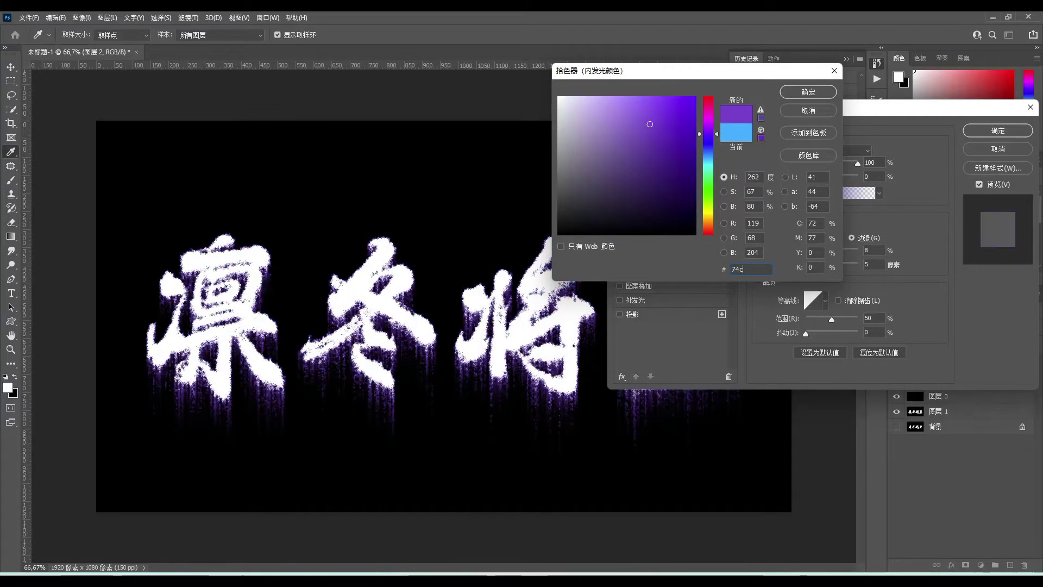
text(7fb)
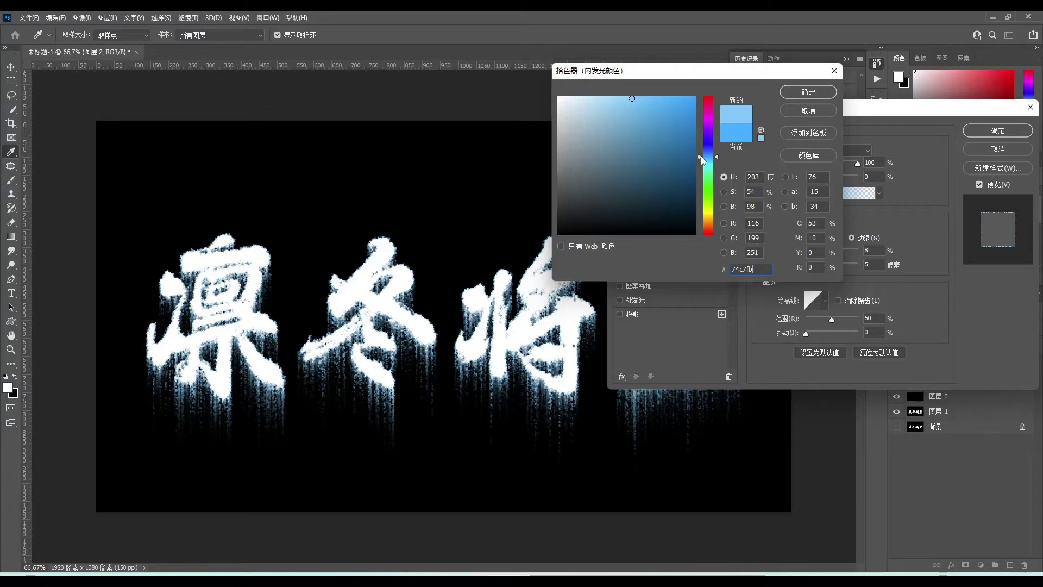
key(Return)
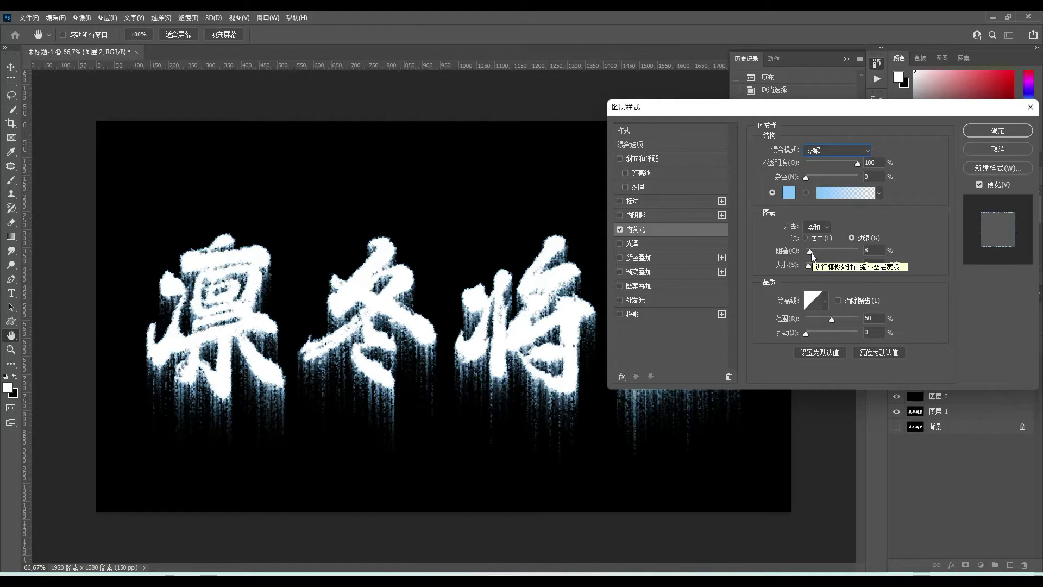
Set the inner glow's choke to 10% and its size to about 10 px, and apply the layer style.
drag(811, 252, 815, 251)
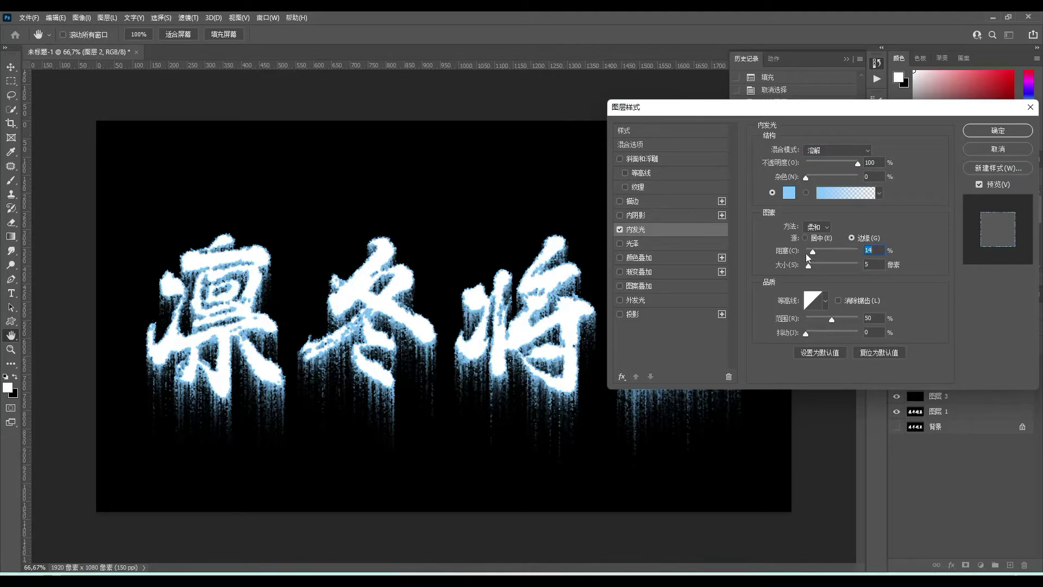
drag(813, 255, 810, 268)
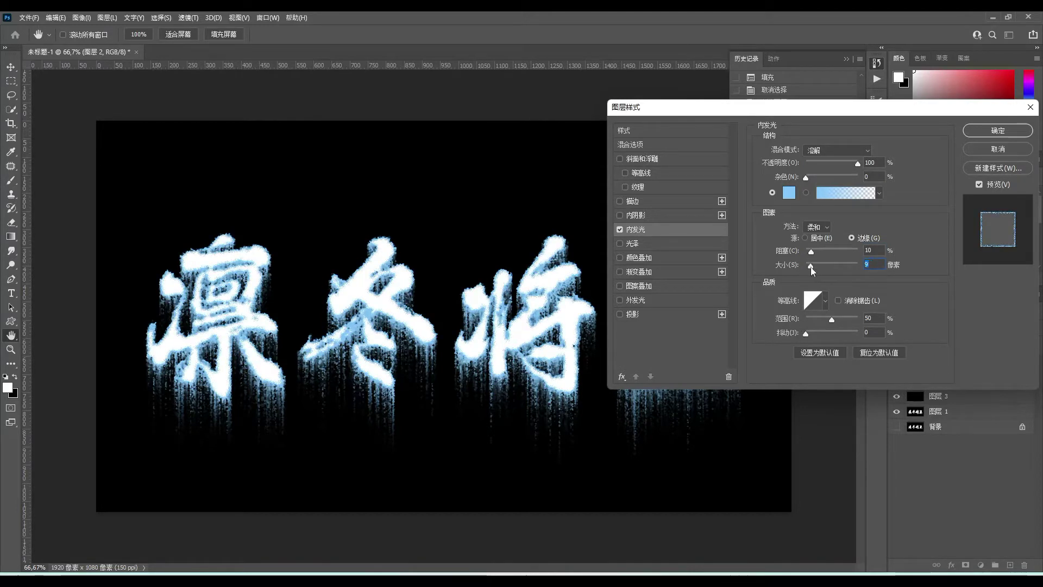
click(998, 131)
key(v)
Select the black layer and edit the Gradient tool's gradient, setting its start color stop to black 000000.
click(919, 402)
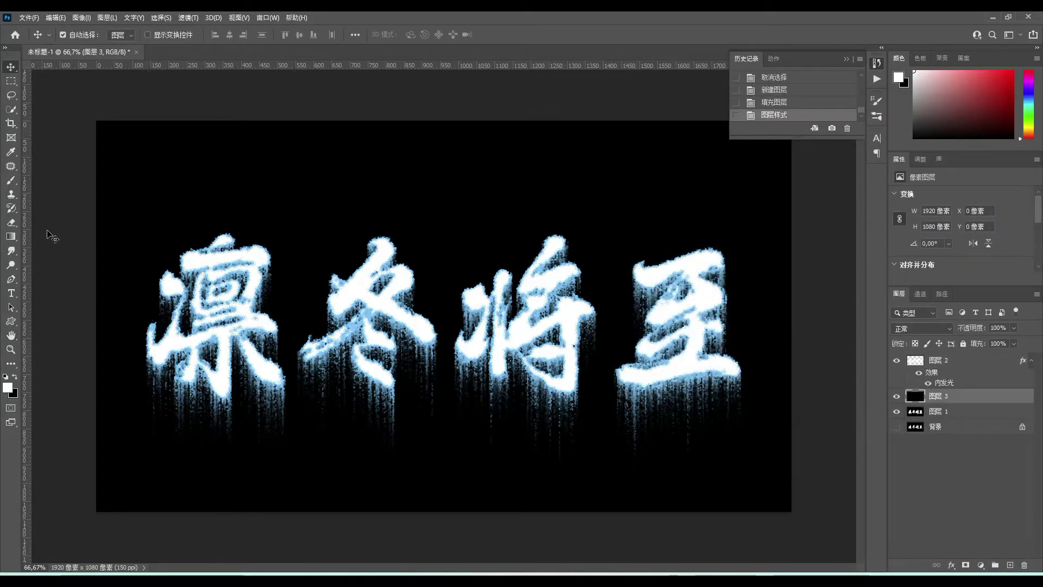
click(11, 237)
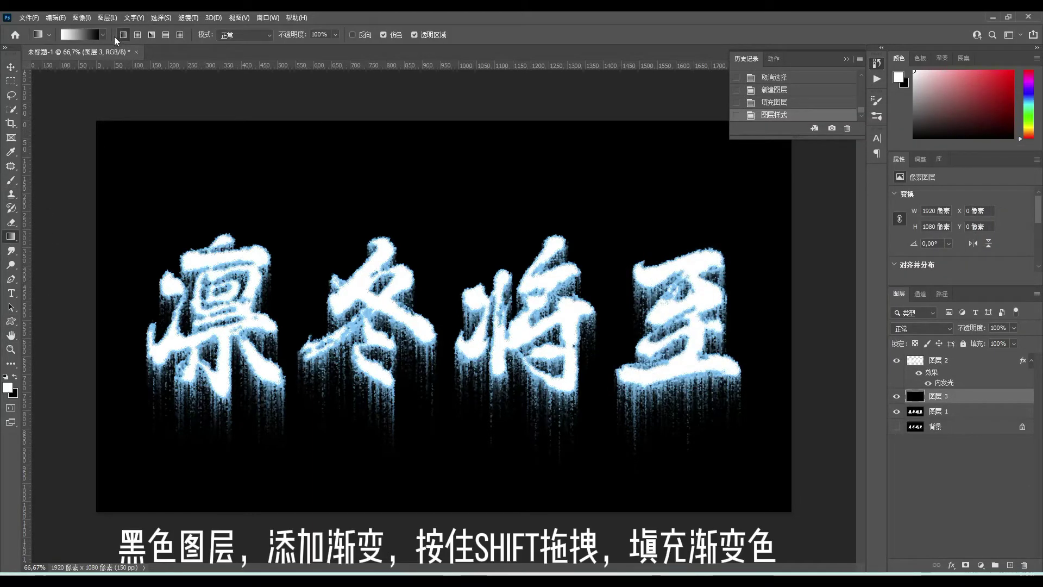
click(80, 34)
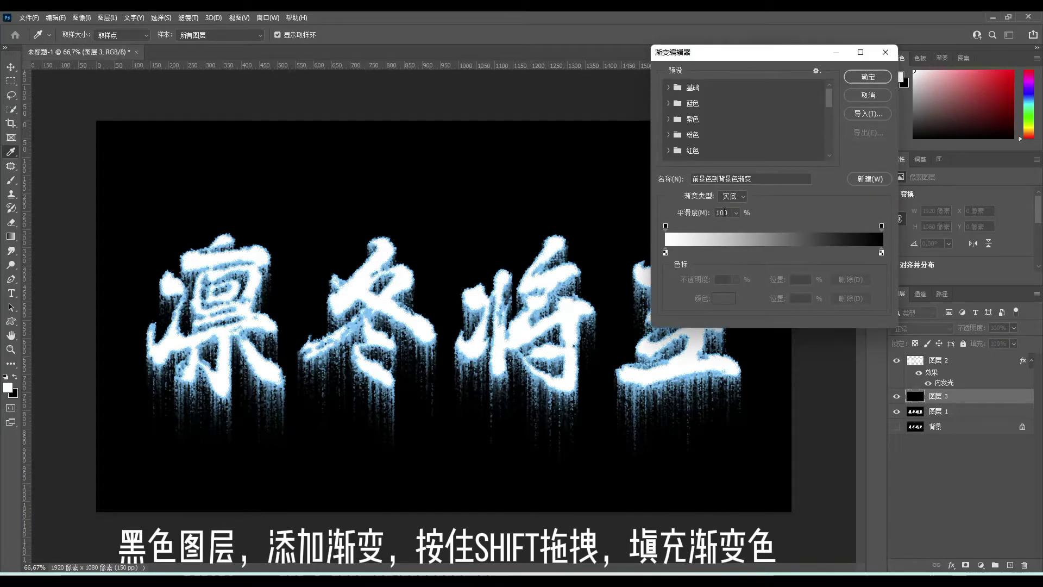
click(665, 252)
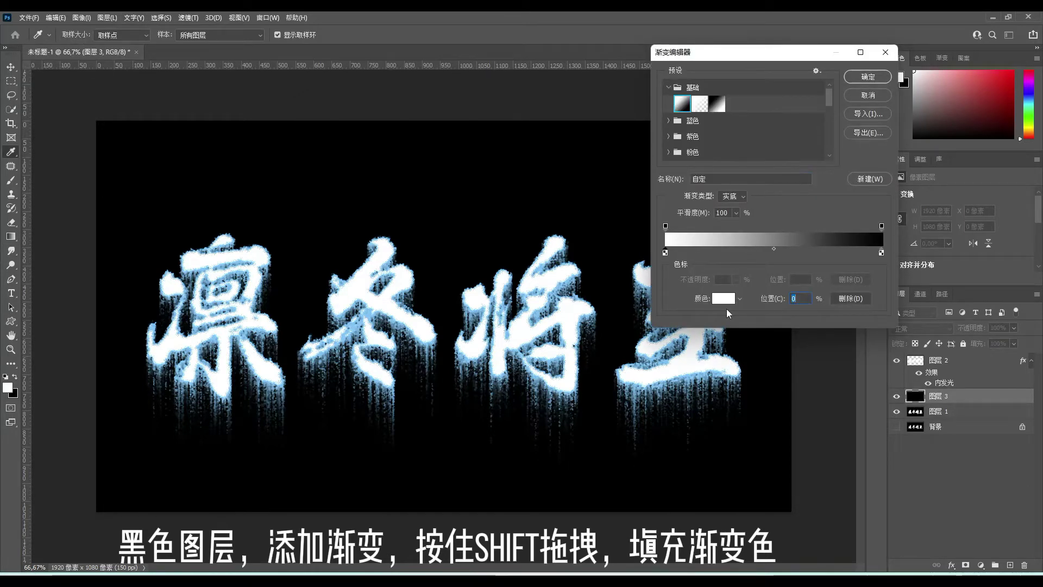
click(725, 302)
double_click(749, 269)
text(000000)
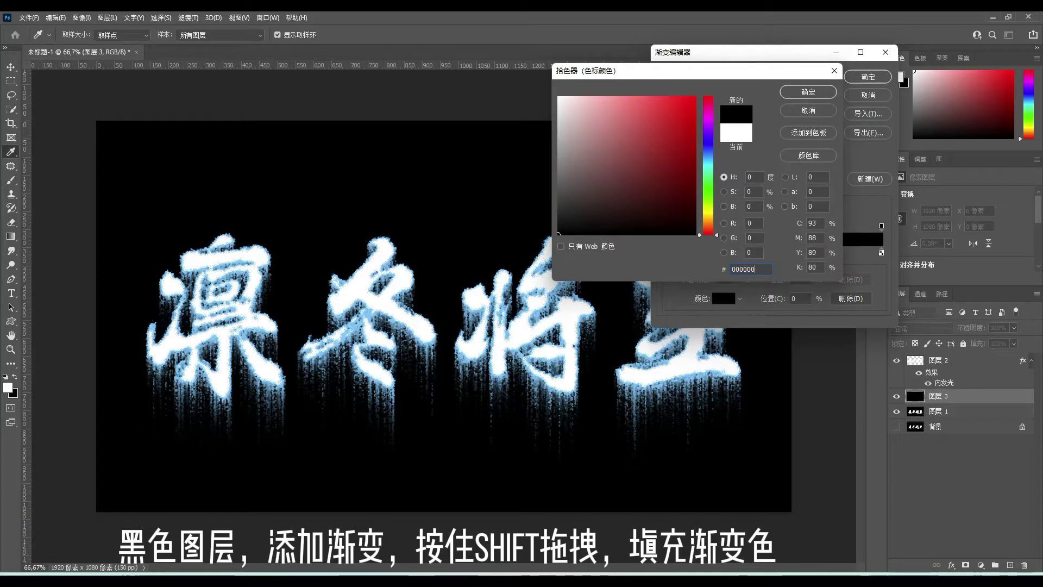
key(Return)
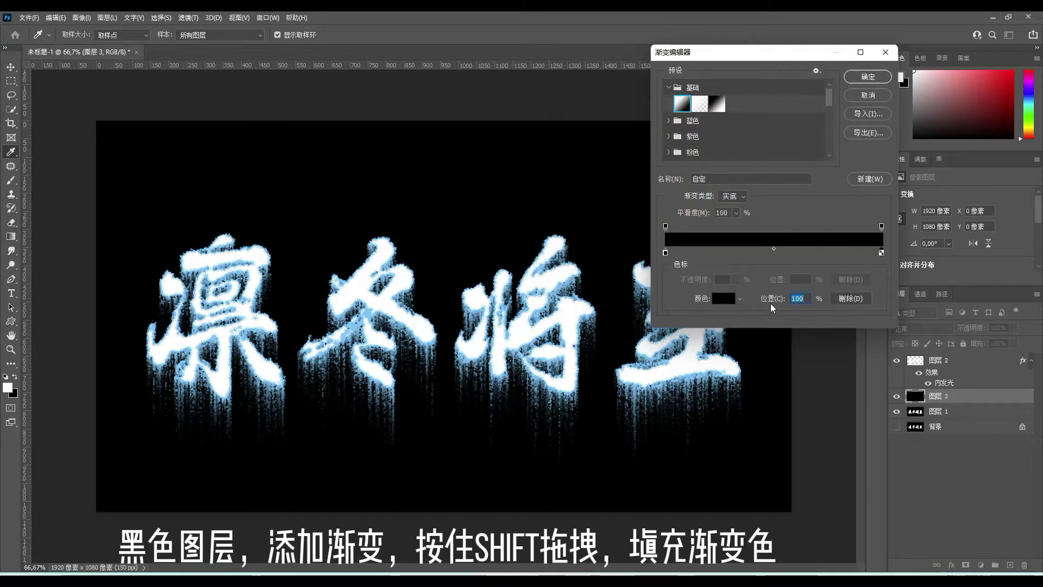
Set the gradient's end color stop to the blue 1f69ae.
click(723, 299)
text(1f6)
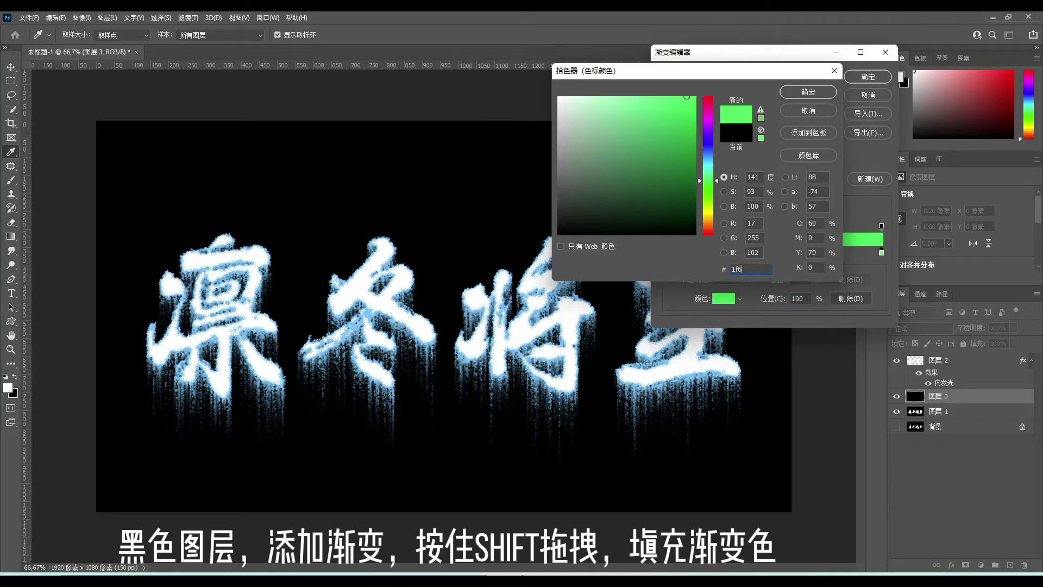
text(9ae)
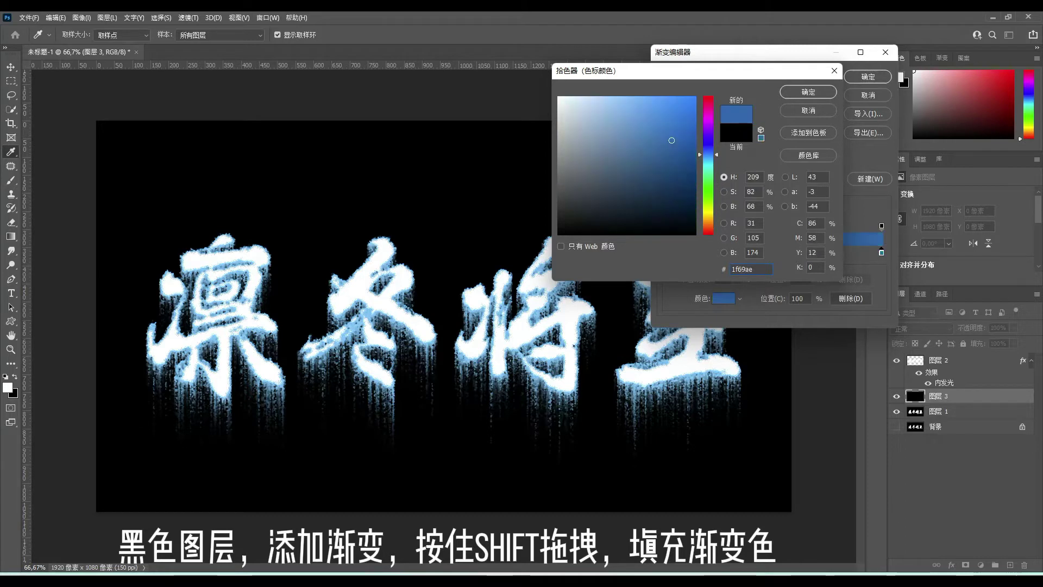
click(809, 92)
Add a middle color stop to the gradient at 50% with the dark blue 0e2238.
click(787, 253)
drag(787, 253, 797, 254)
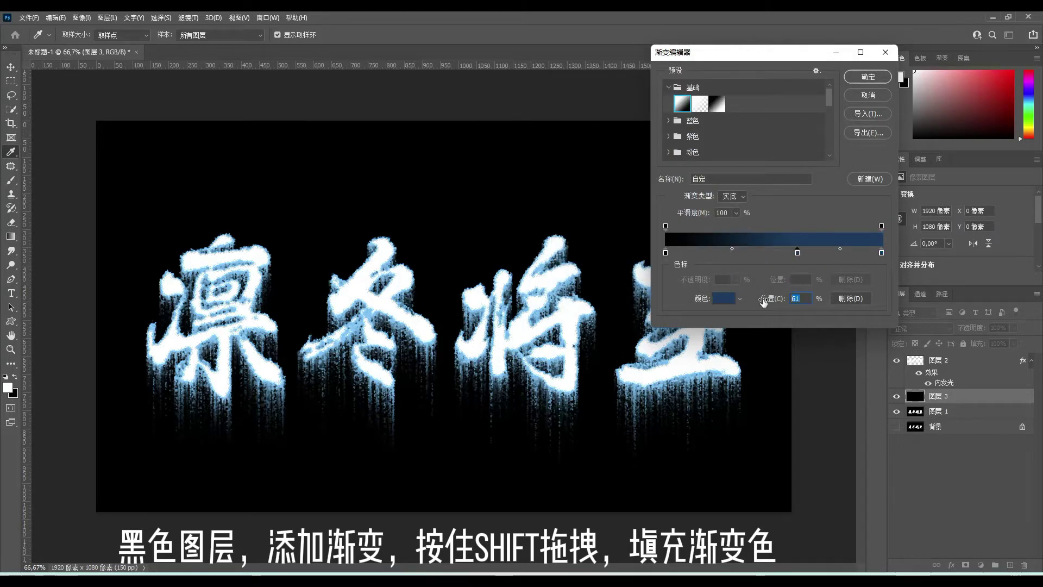
text(50)
click(723, 299)
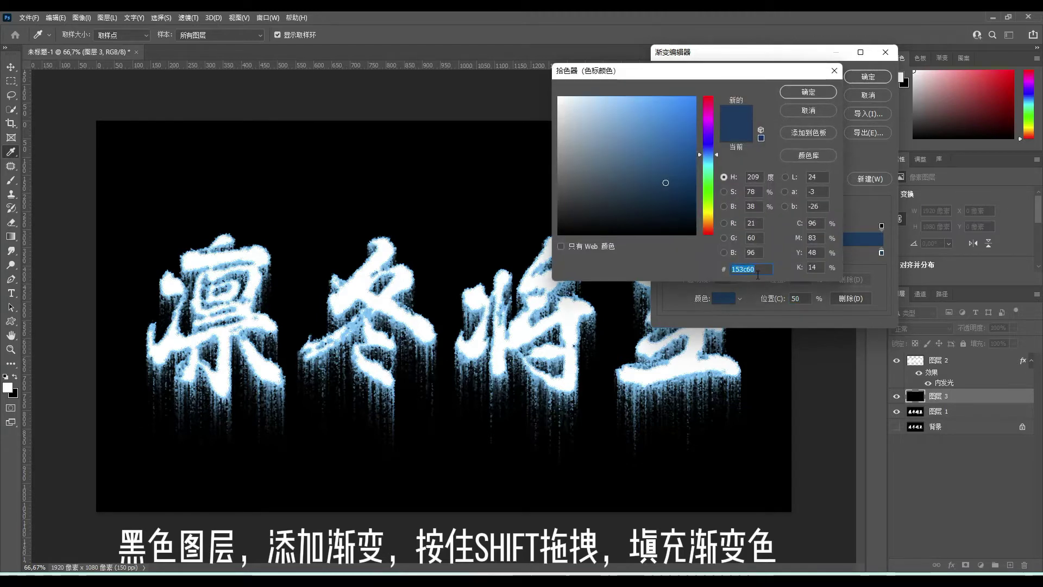
text(0e)
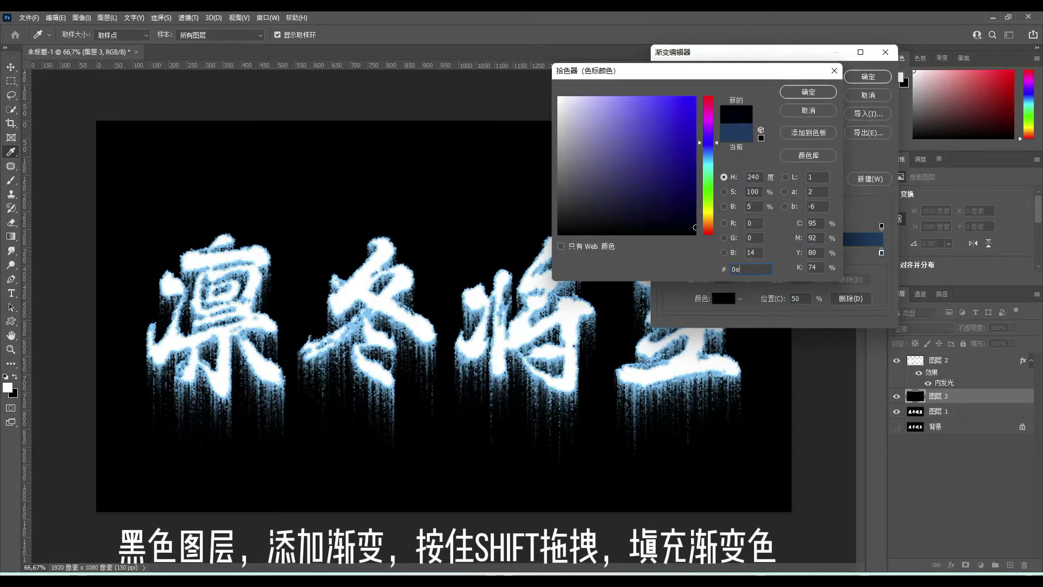
text(2238)
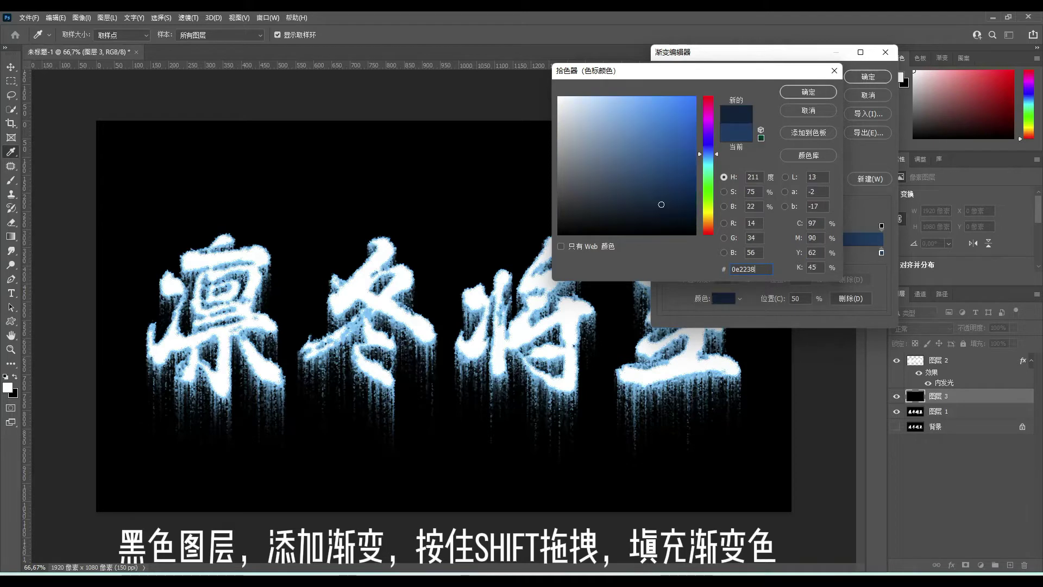
click(809, 92)
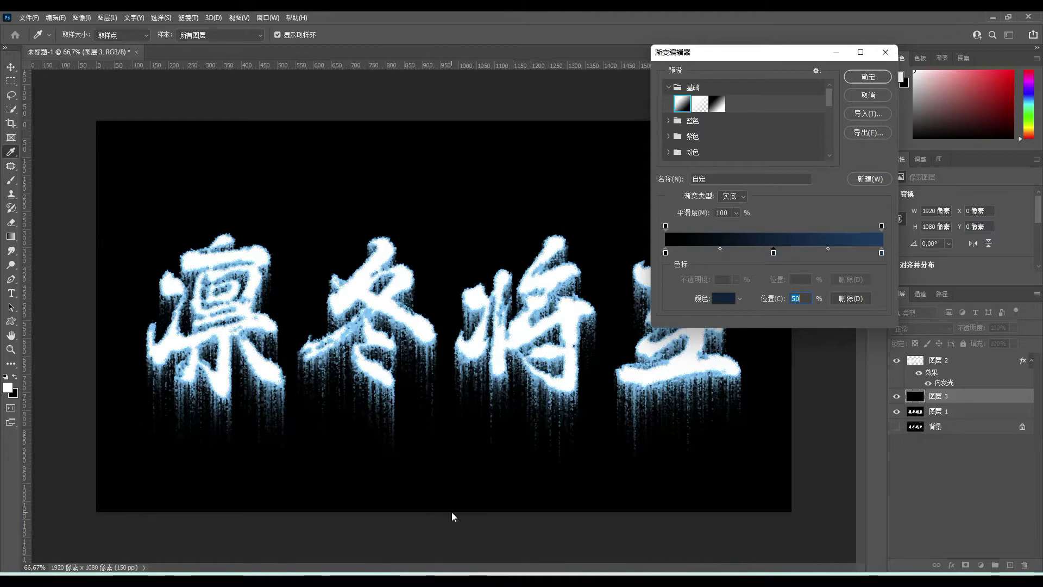
Fill the black layer with the gradient vertically from top to bottom, and stamp all visible layers into a new top layer.
key(Return)
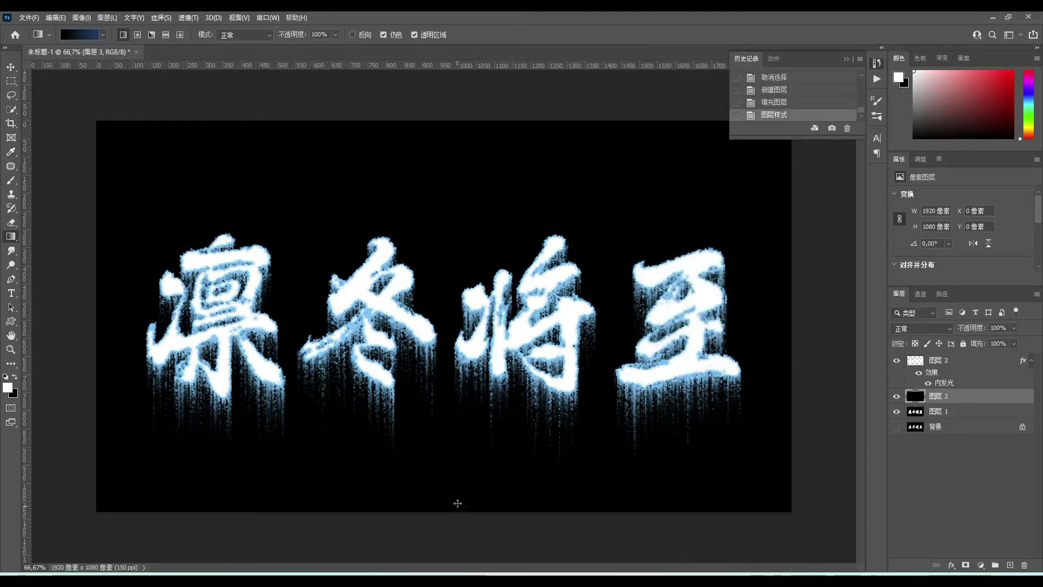
drag(432, 124, 433, 523)
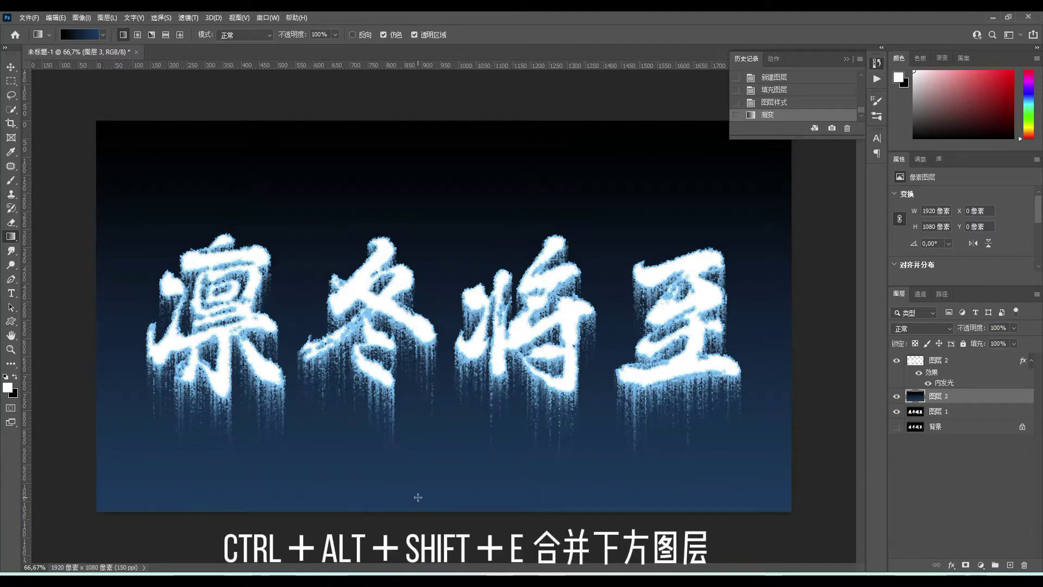
key(ctrl+alt+shift+e)
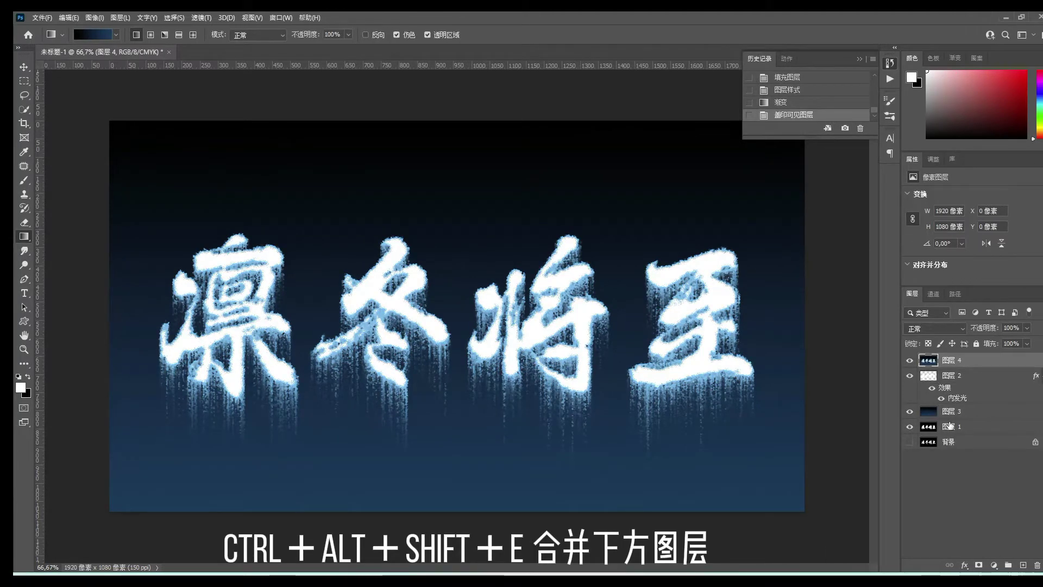
Mask the stamped layer with a selection loaded from the text channel, and unlink the mask from the layer.
click(934, 293)
ctrl+click(942, 368)
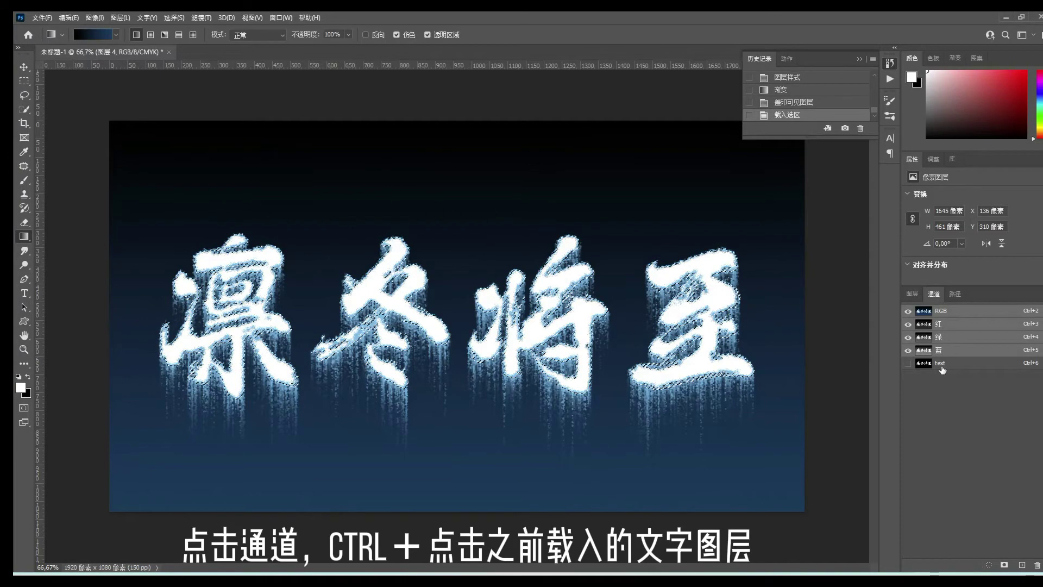
click(912, 294)
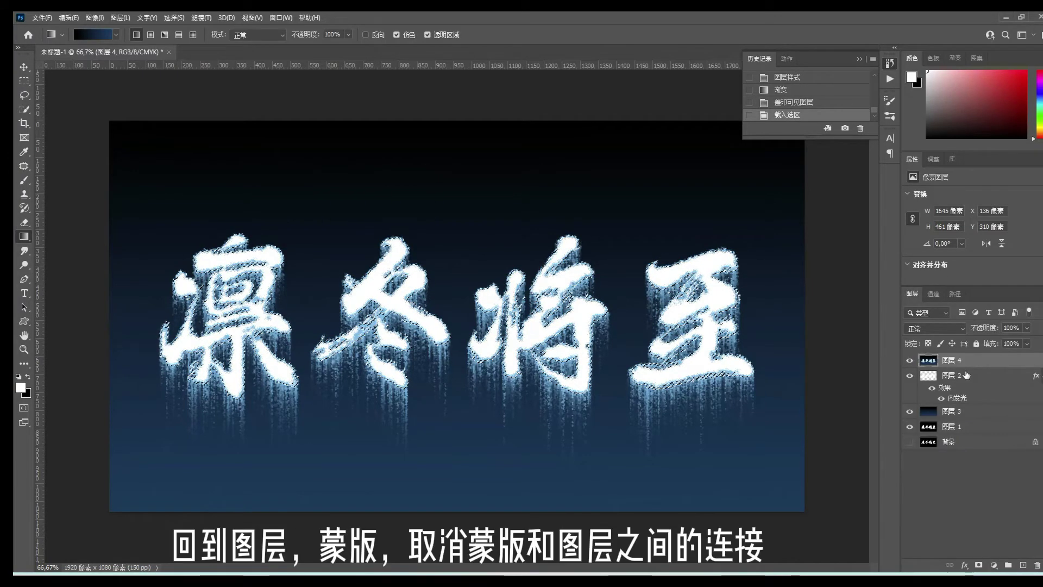
click(979, 565)
click(940, 360)
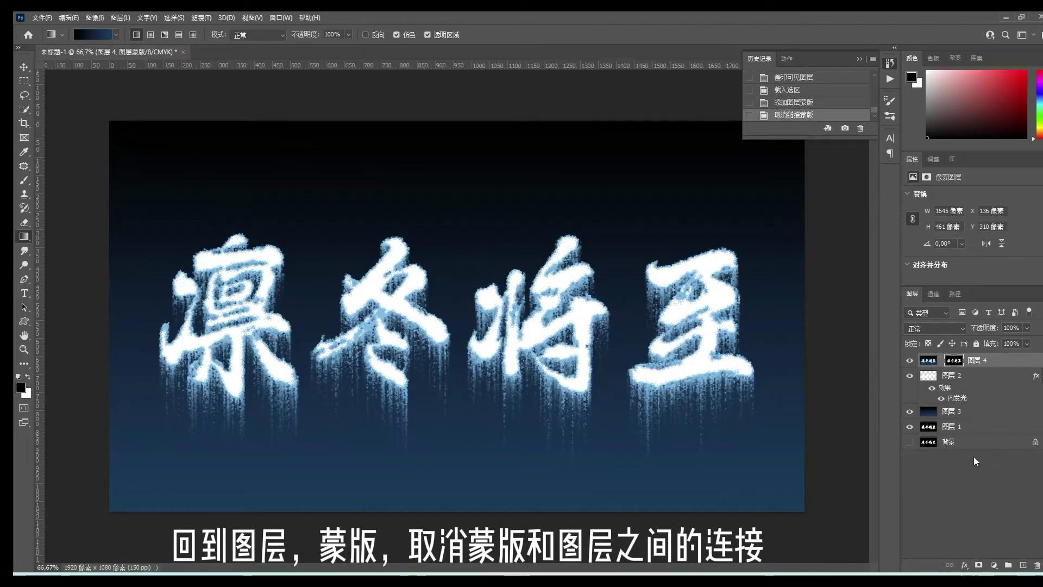
Apply a Gaussian Blur with a radius of about 1 pixel to the stamped layer's image, not its mask.
click(928, 361)
click(202, 17)
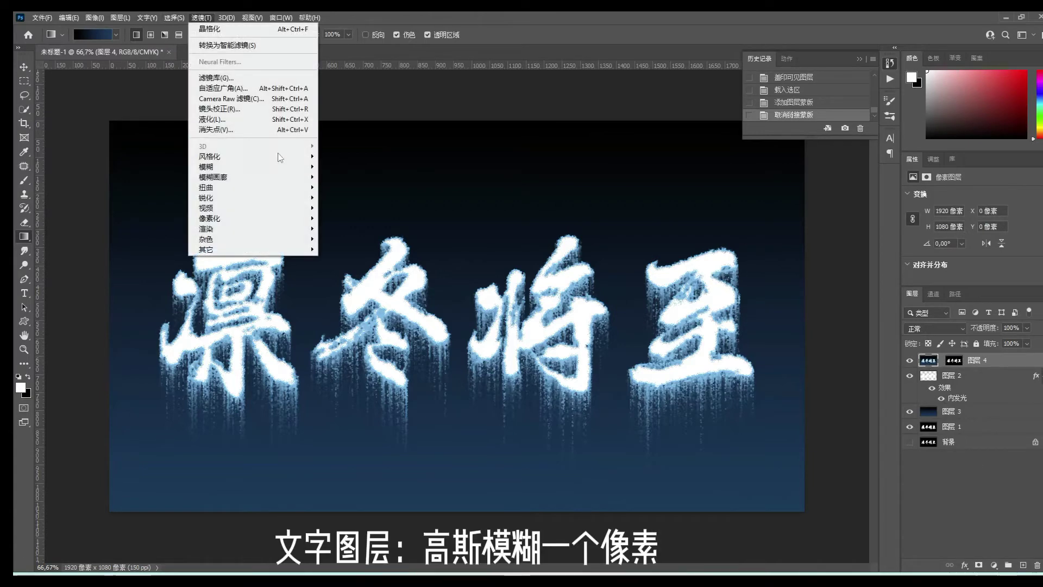
mouse_move(310, 166)
click(341, 196)
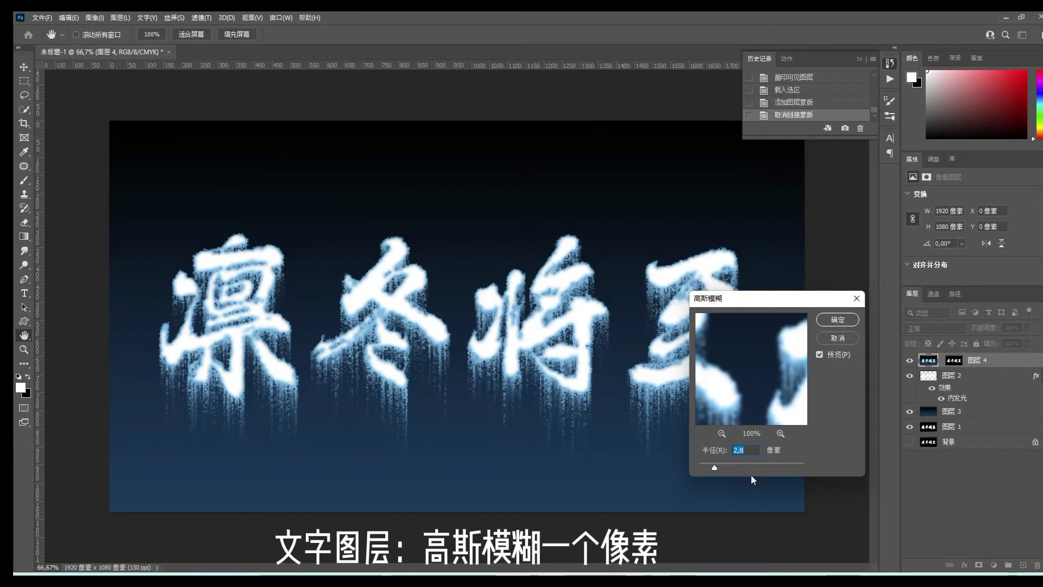
drag(713, 472, 706, 471)
click(837, 320)
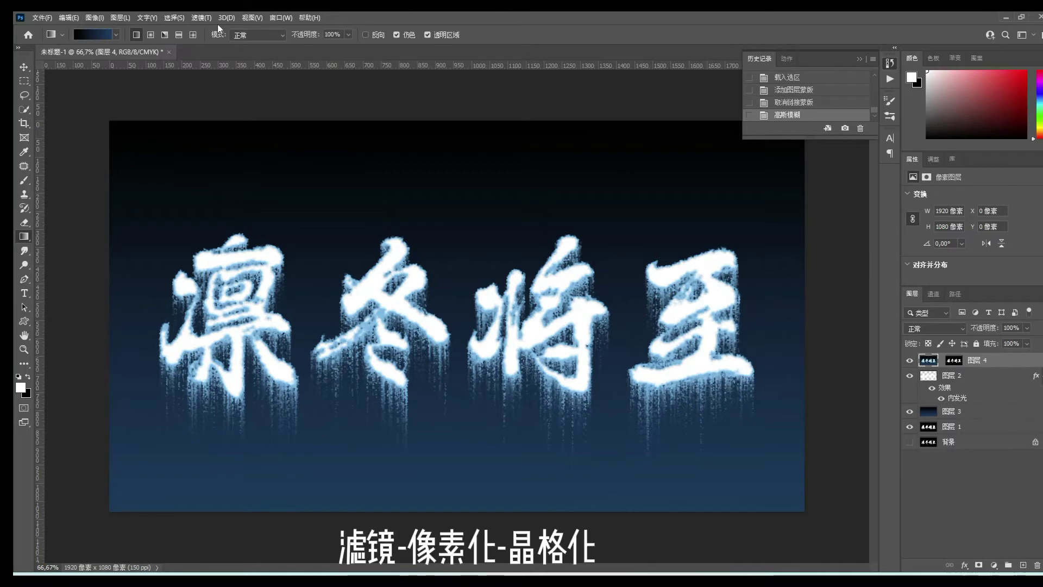
Apply the Crystallize filter to the stamped layer's blurred image with the last-used cell size.
click(202, 18)
mouse_move(261, 217)
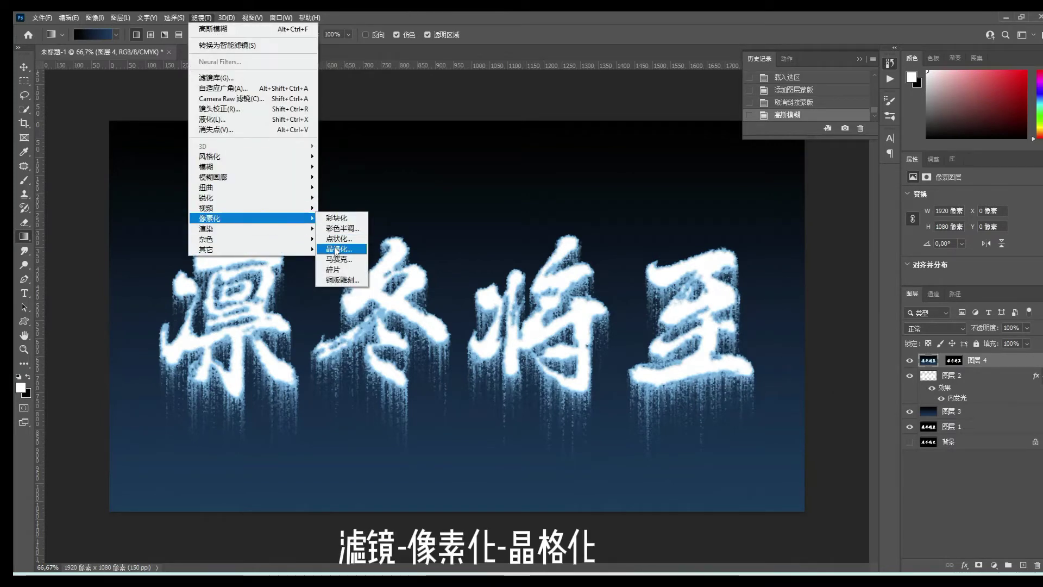
click(339, 249)
key(Return)
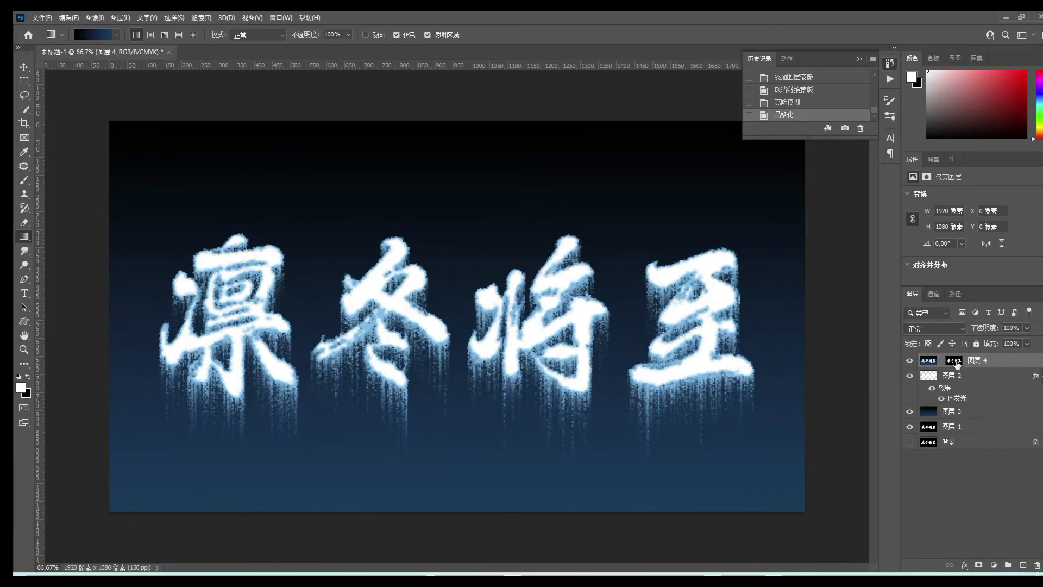
Load the stamped layer's mask as a selection and copy the layer's image within it to a new layer.
ctrl+click(954, 361)
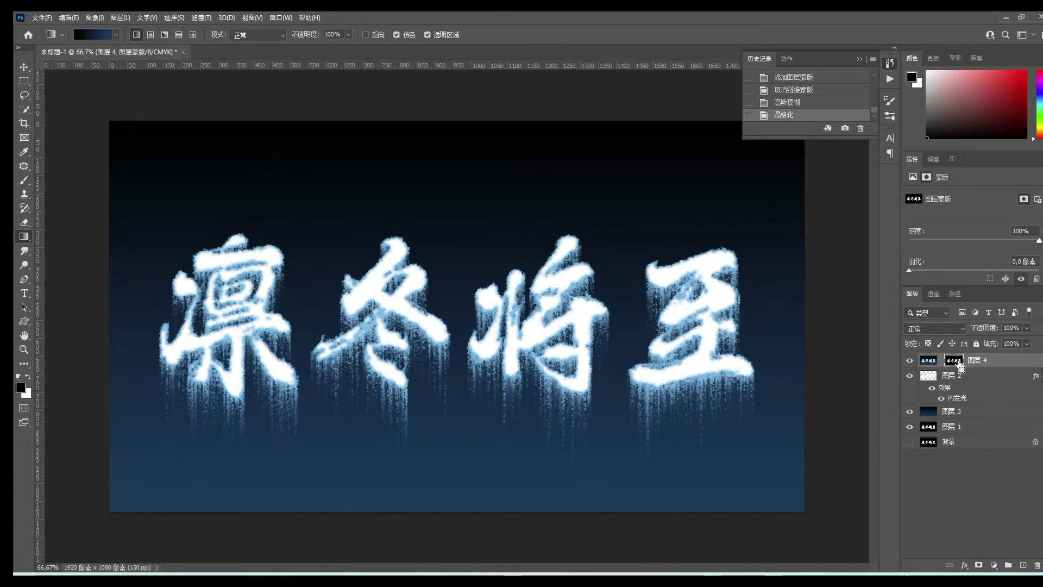
click(927, 361)
key(ctrl+j)
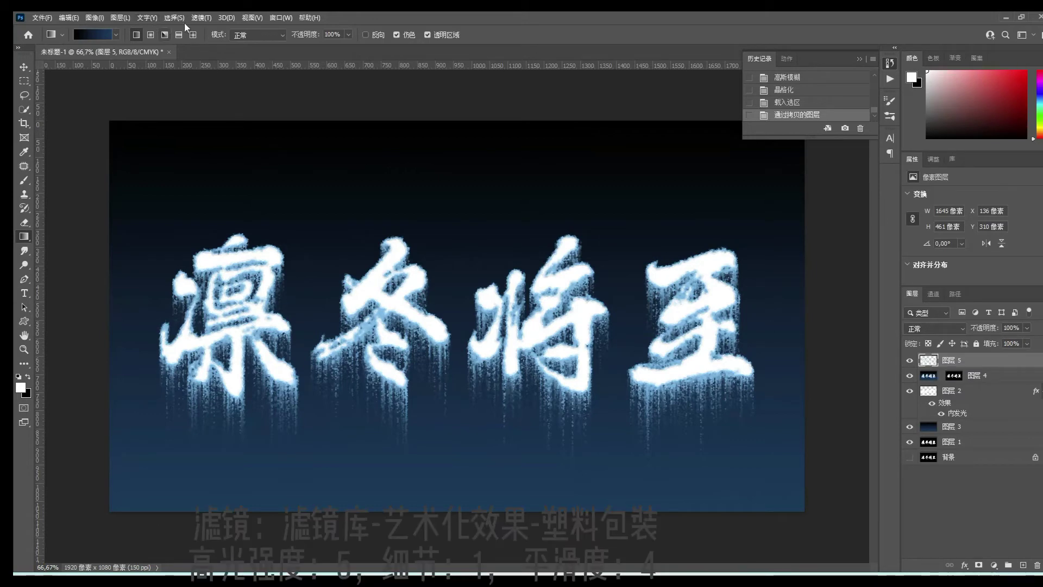
Apply the Plastic Wrap filter to the copied text layer with highlight strength 5, detail 1 and smoothness 4.
click(200, 18)
click(239, 78)
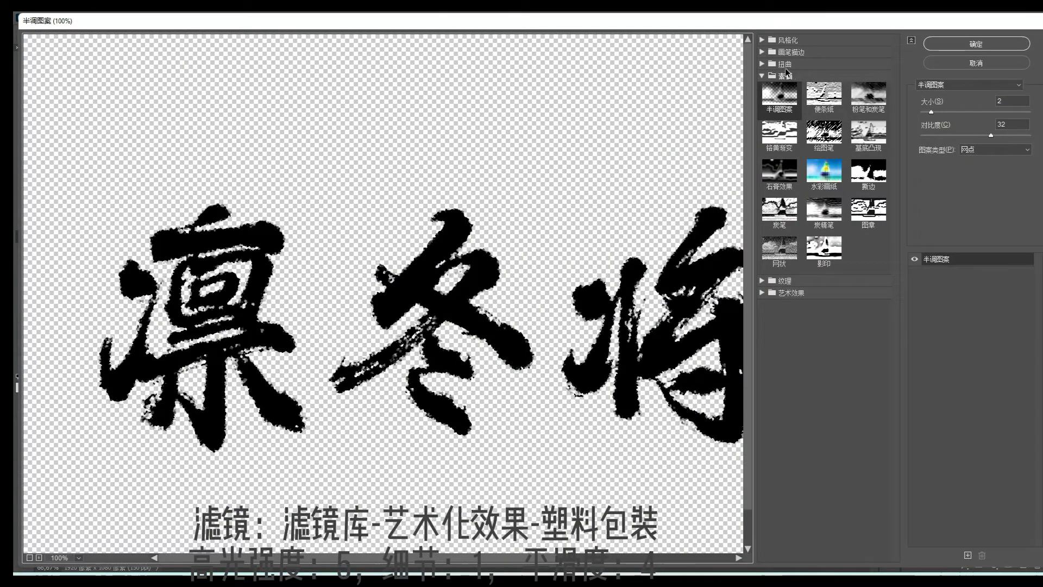
click(791, 293)
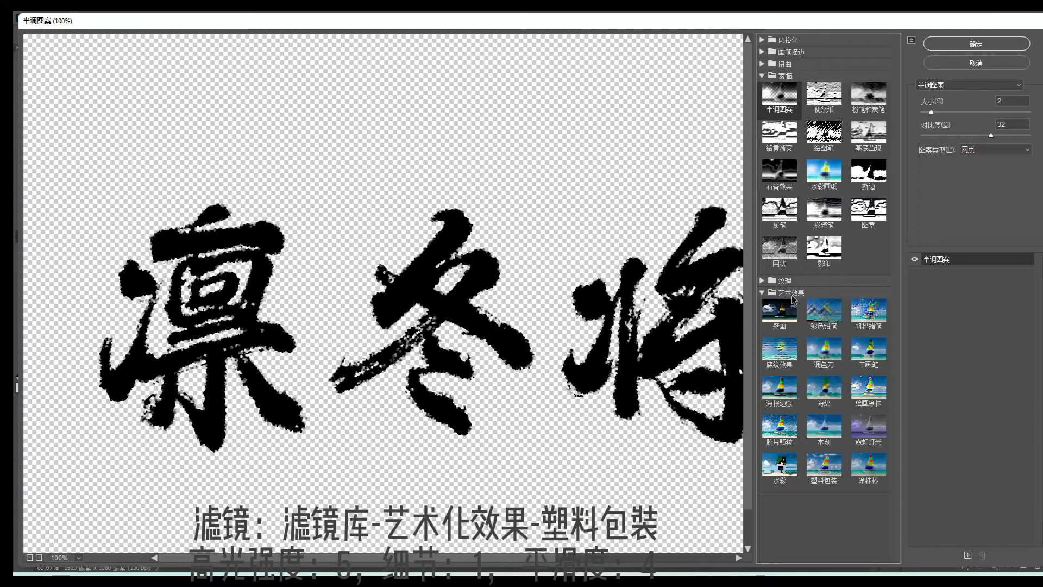
click(830, 472)
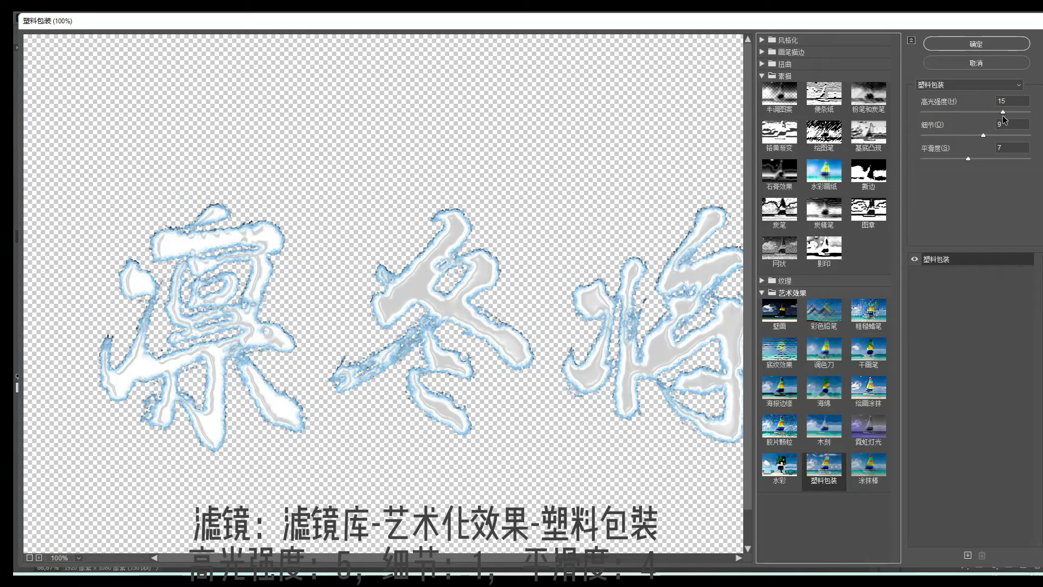
drag(1003, 111, 948, 158)
click(971, 66)
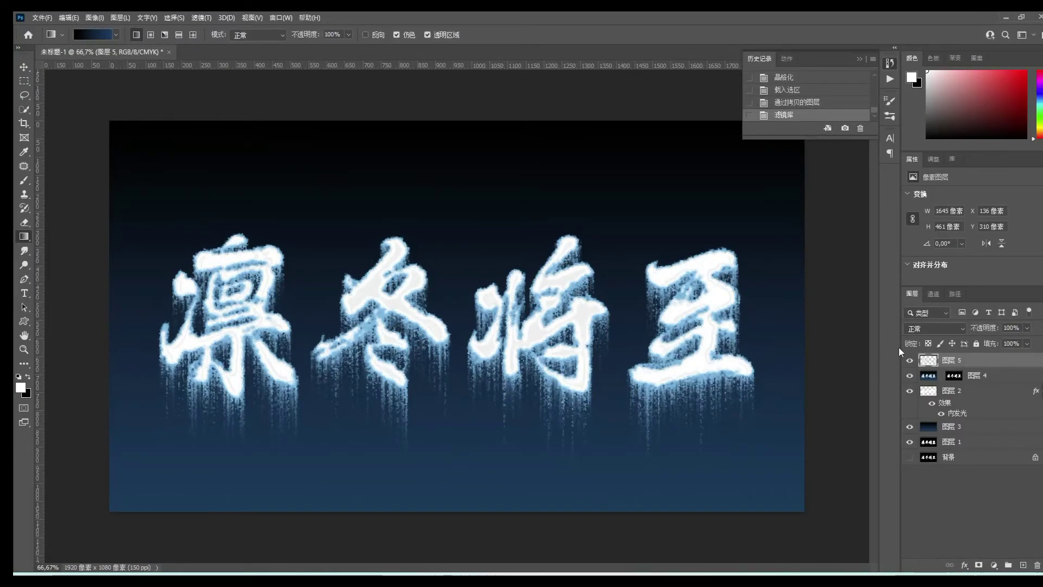
Add a Hue/Saturation adjustment layer above the plastic-wrapped text and clip it to that layer.
click(997, 567)
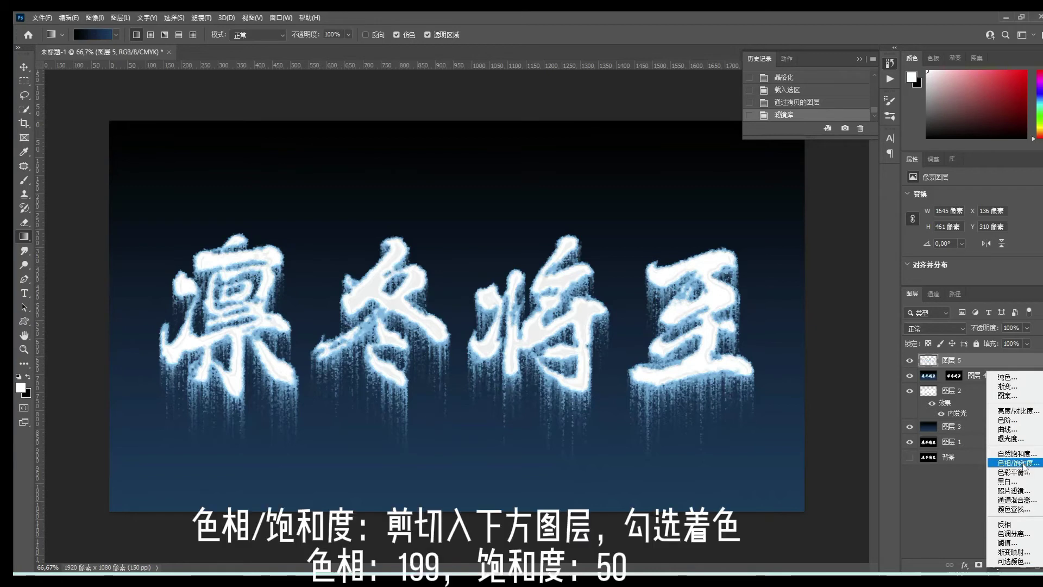
click(1017, 463)
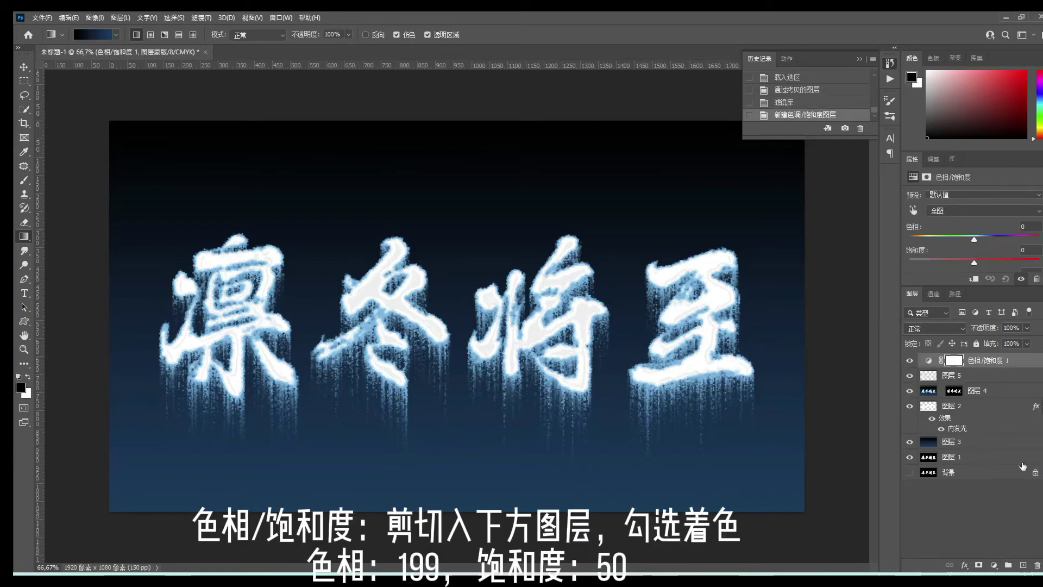
alt+click(960, 369)
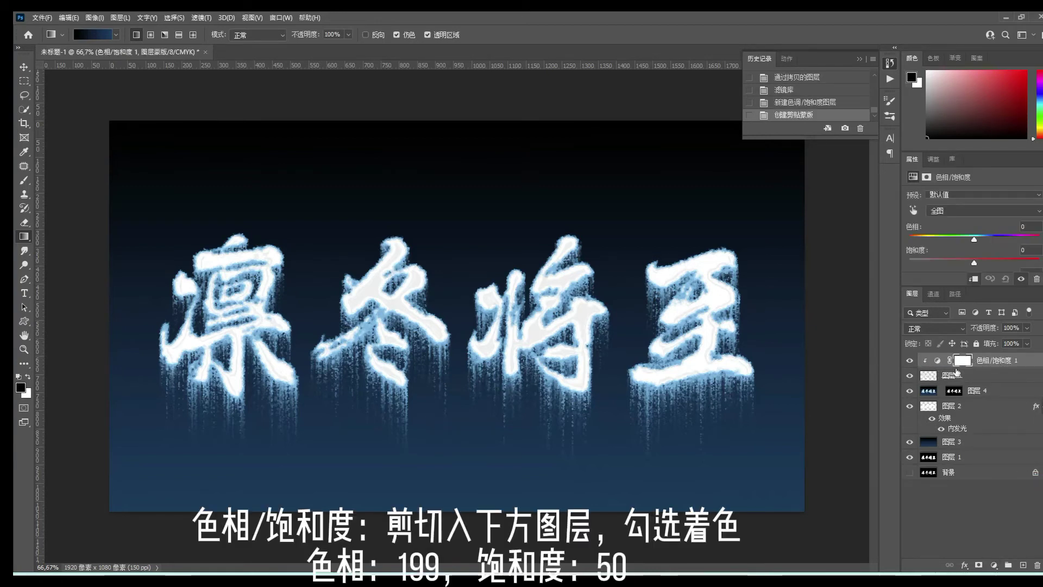
Turn on Colorize for the clipped Hue/Saturation adjustment, with hue 199 and saturation 50.
scroll(973, 228, down, 2)
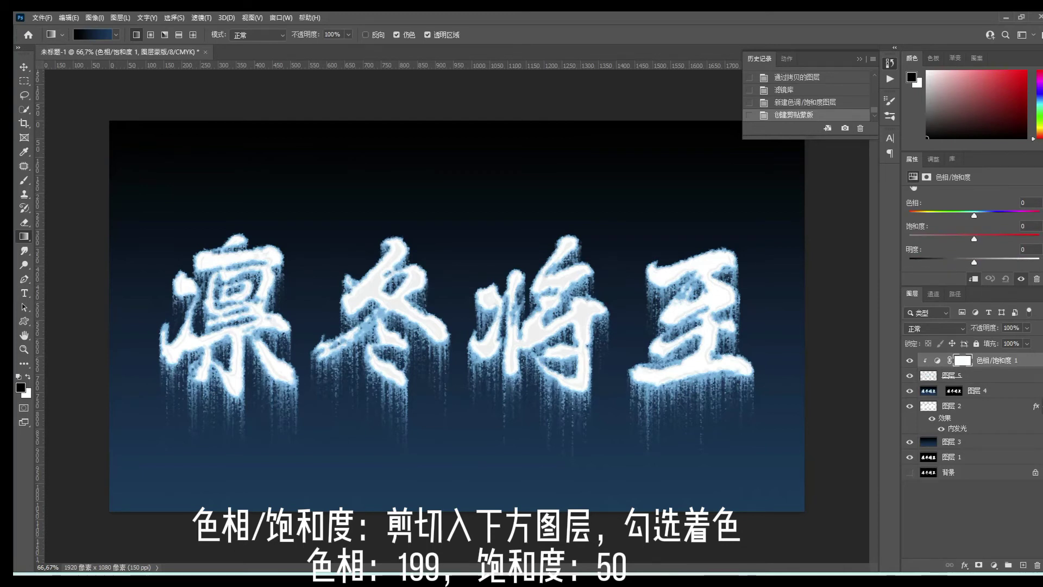
scroll(967, 263, down, 1)
click(967, 263)
scroll(989, 252, up, 3)
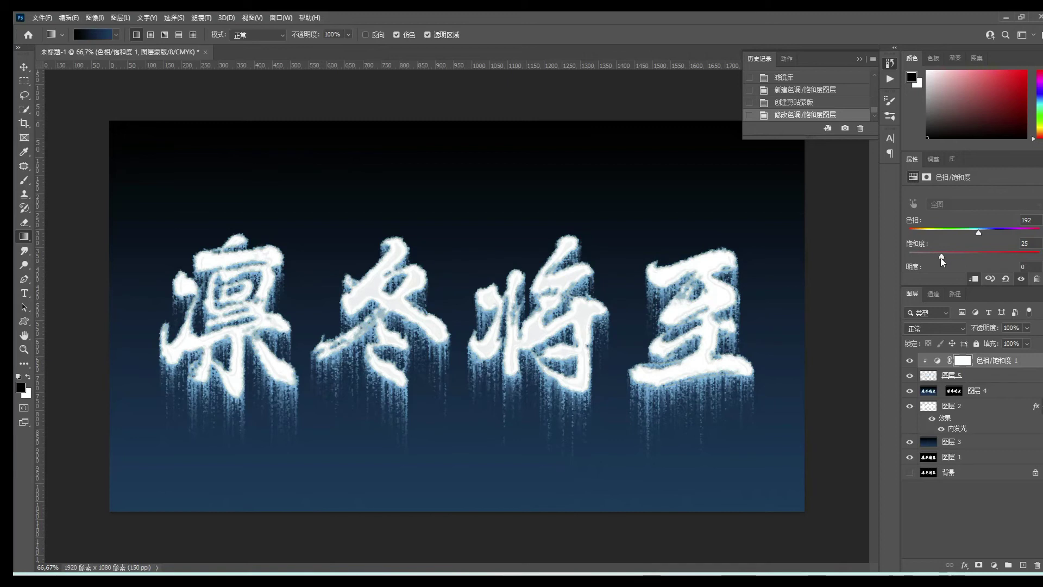
drag(942, 260, 958, 259)
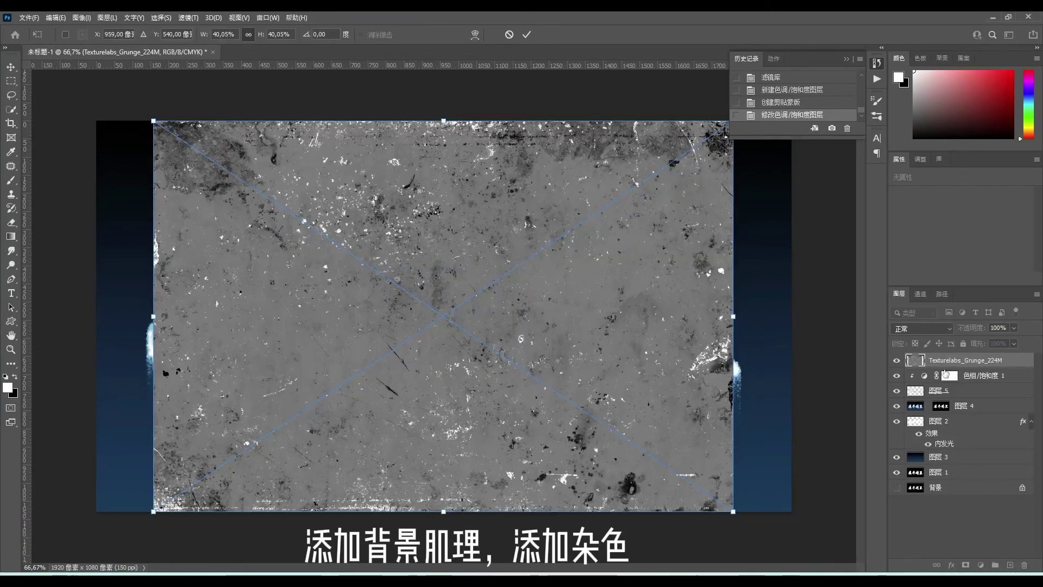
Place the Texturelabs_Grunge_224M texture directly above the gradient layer, scaled to about 48.8% to cover the canvas and blended in Soft Light.
drag(962, 360, 948, 453)
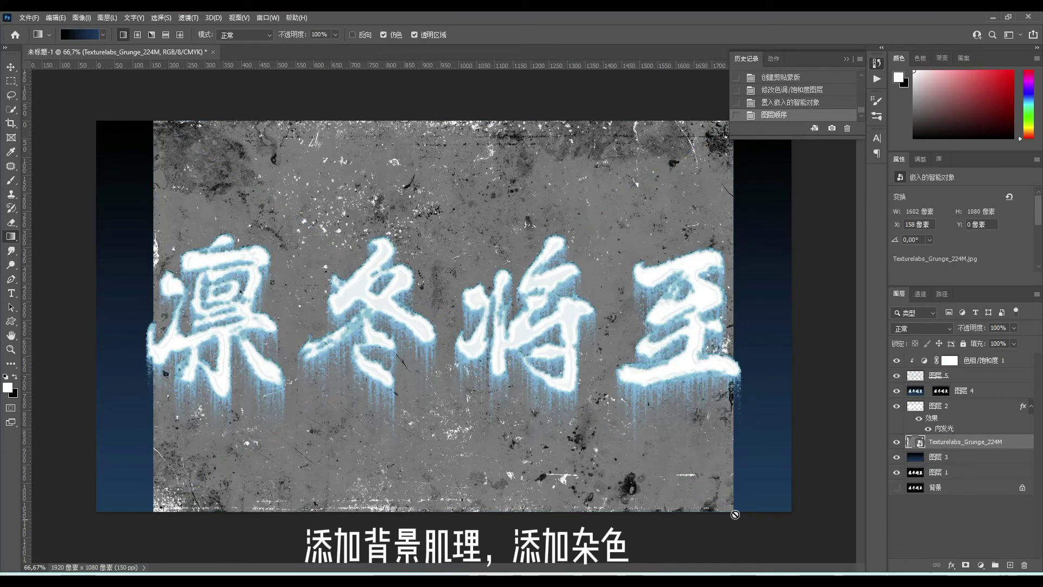
key(ctrl+t)
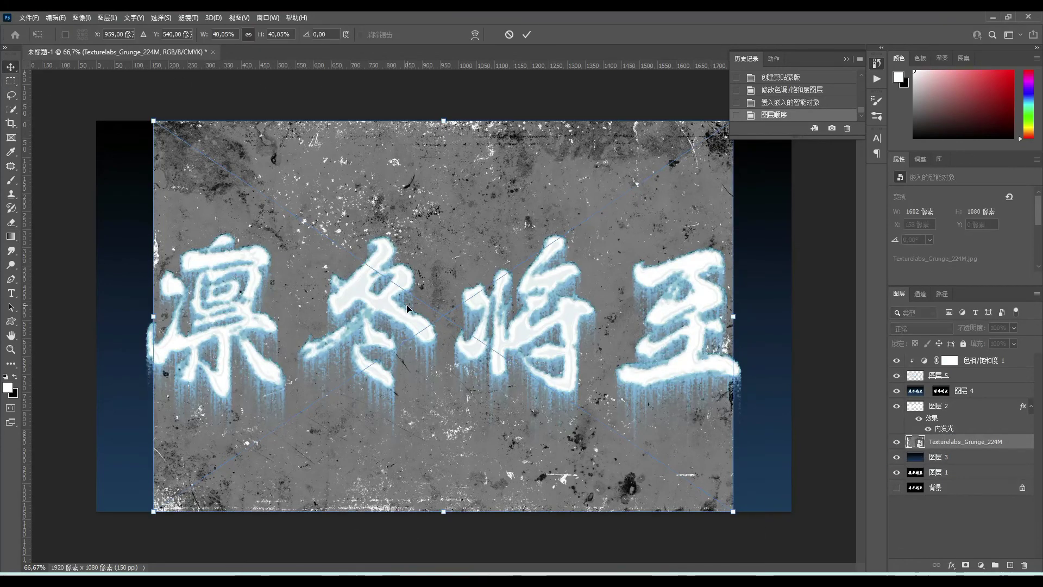
drag(734, 512, 798, 579)
drag(793, 527, 793, 501)
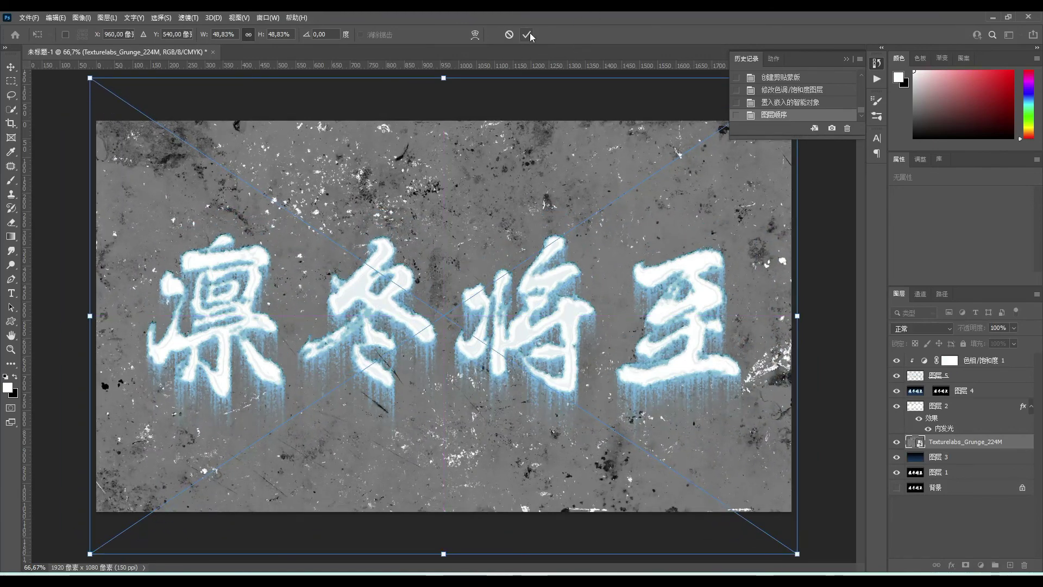
click(527, 34)
click(950, 329)
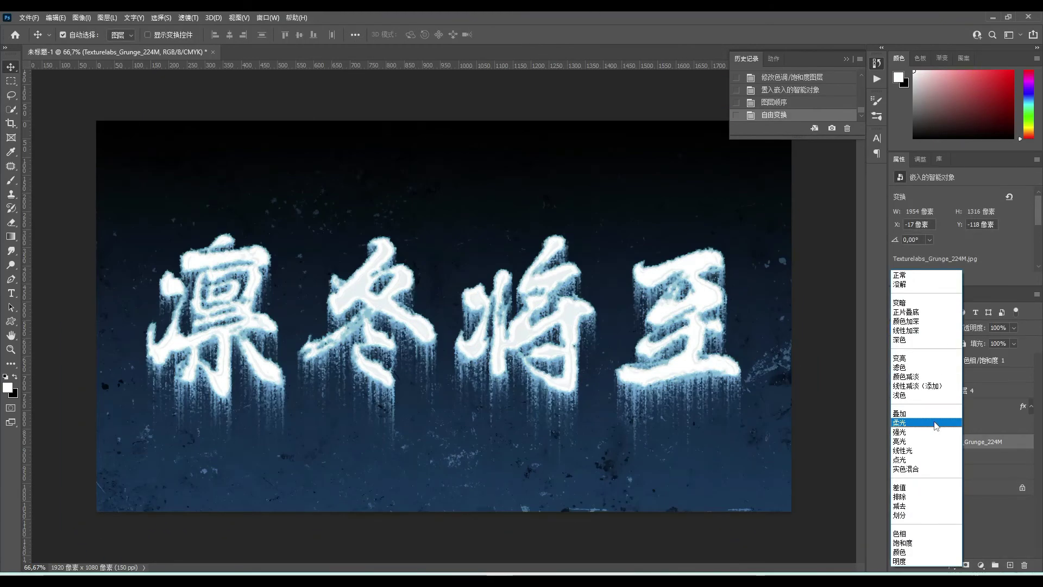
click(924, 425)
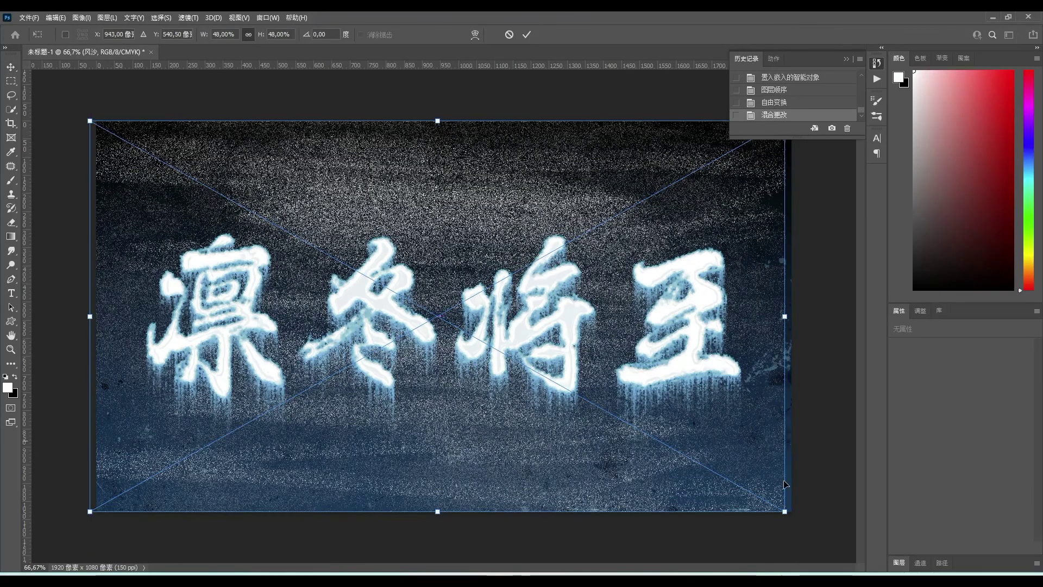
Place the 风沙 image at 49% scale so it covers the canvas, and blend it in Soft Light.
drag(786, 513, 799, 518)
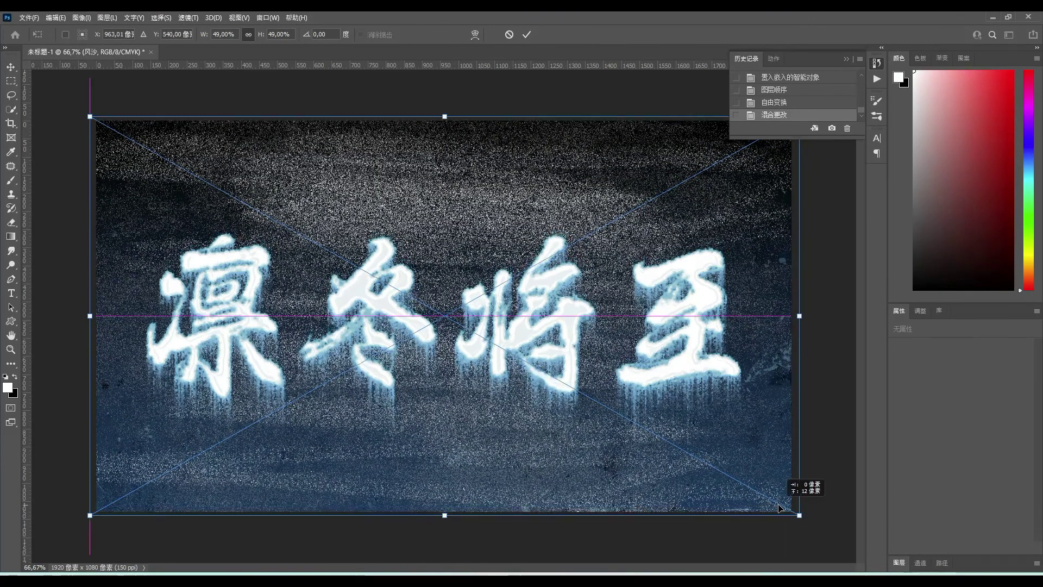
click(526, 35)
click(900, 562)
click(950, 328)
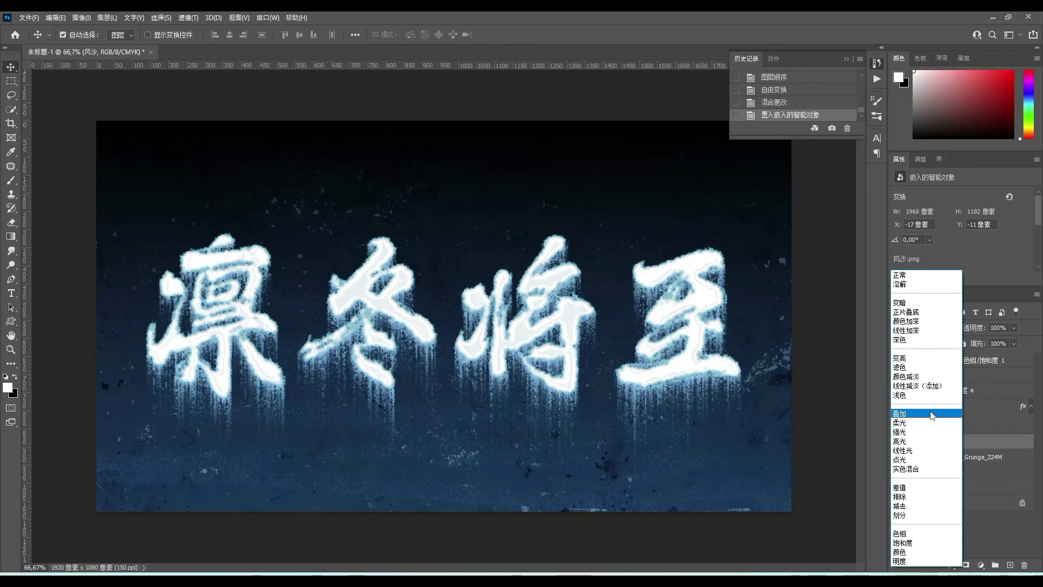
click(935, 426)
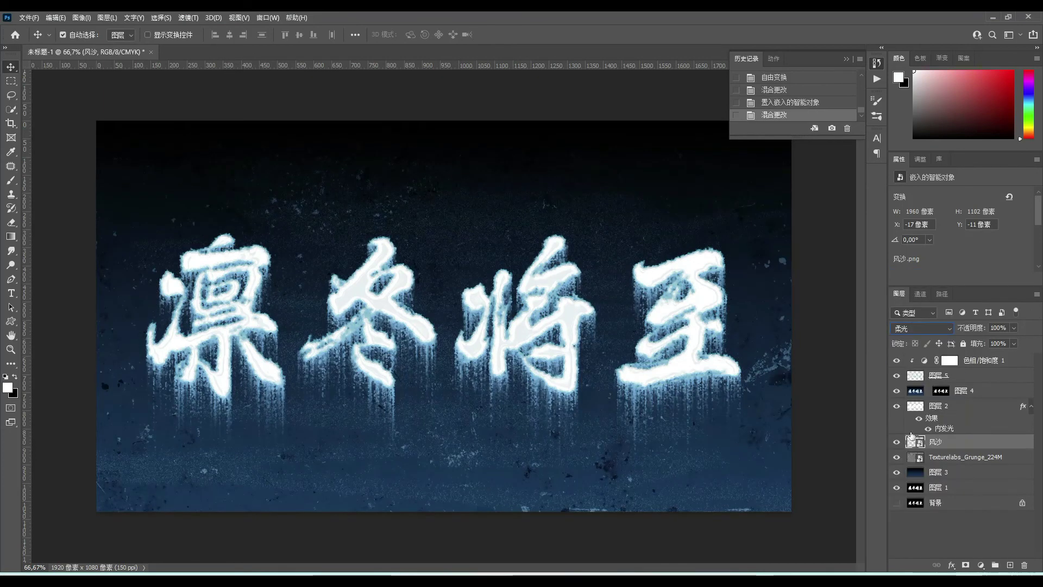
Flip the 风沙 layer vertically.
key(ctrl+t)
right_click(618, 289)
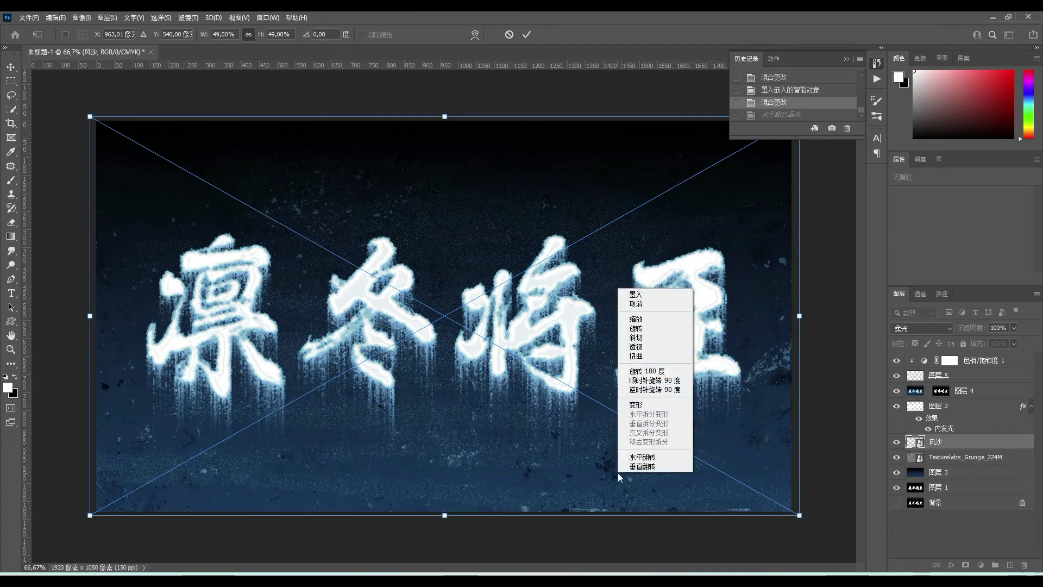
click(653, 466)
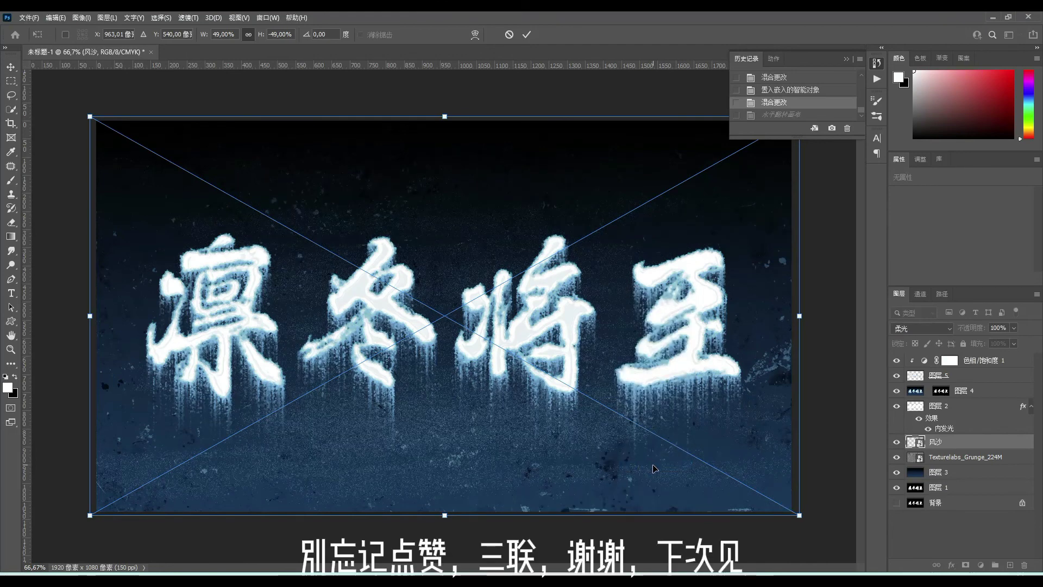